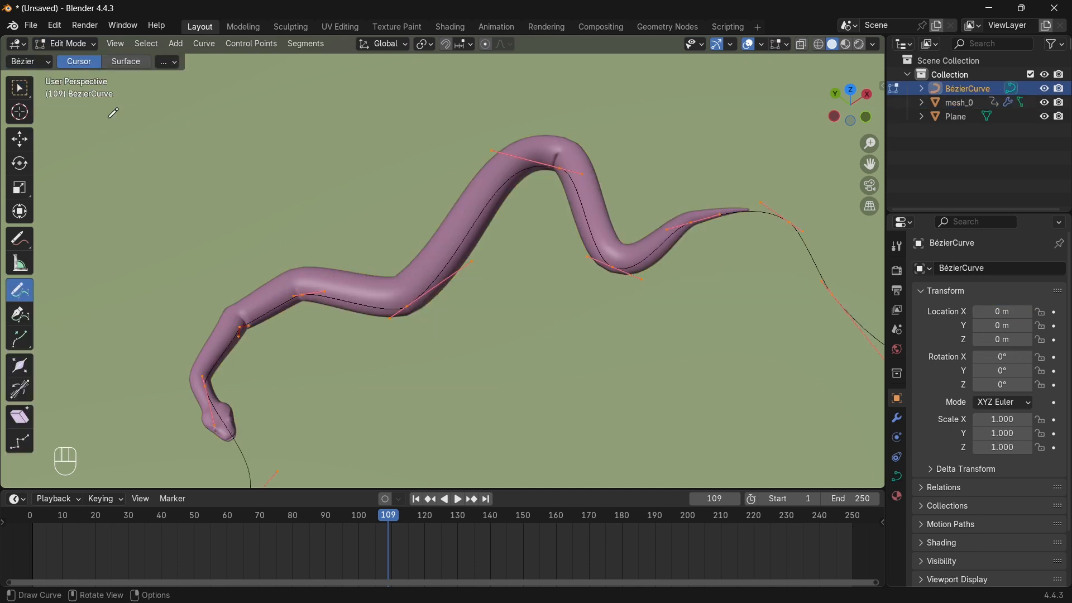
pyautogui.press('v')
pyautogui.click(218, 331)
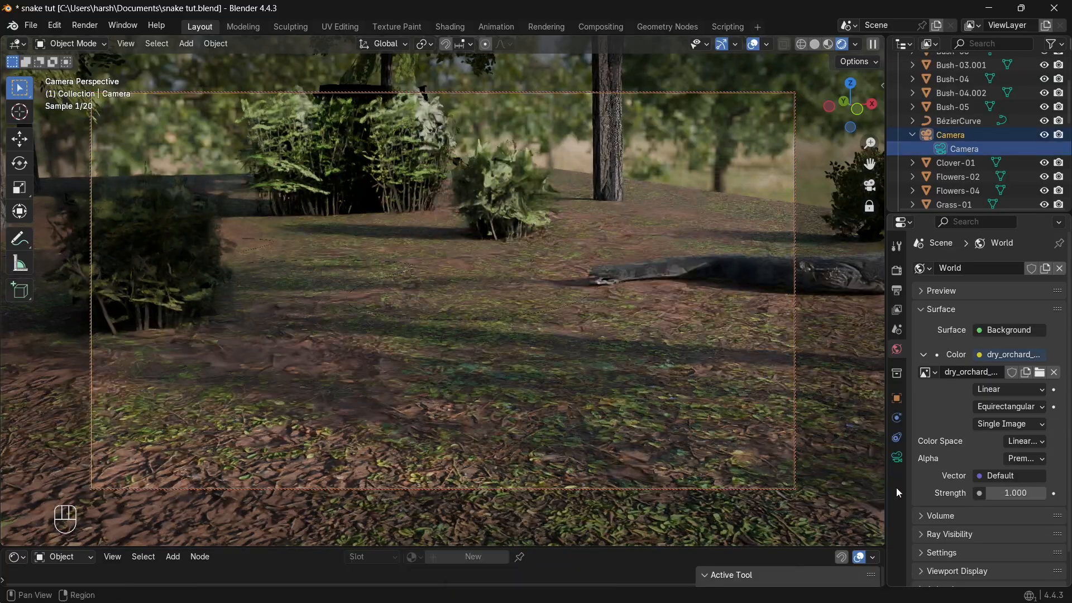
# Turn on depth of field for the camera and adjust its aperture F-Stop
pyautogui.click(896, 457)
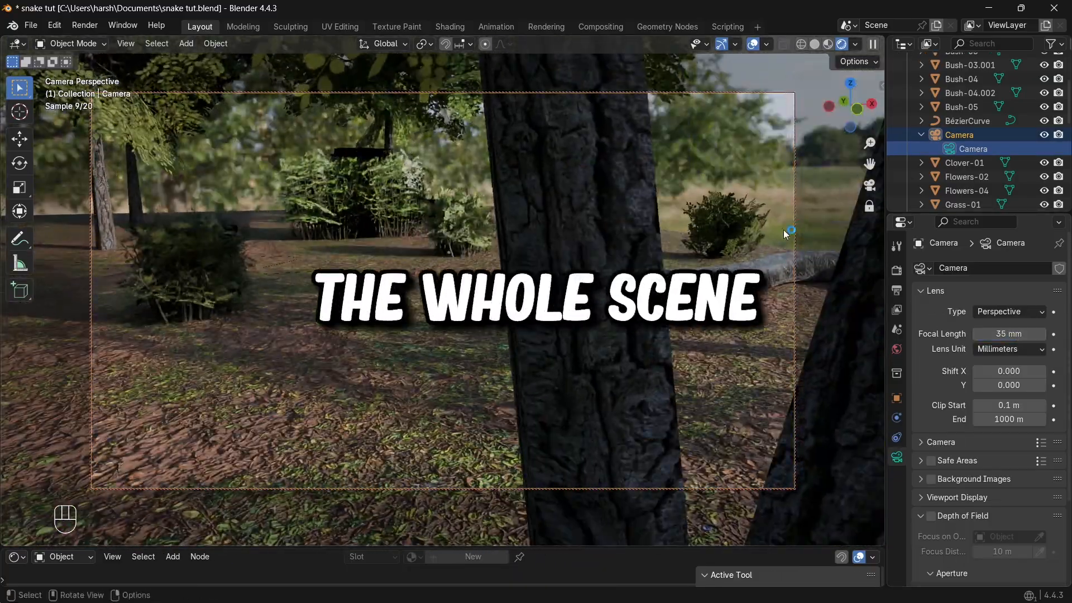
pyautogui.click(930, 515)
pyautogui.scroll(-4, 983, 446)
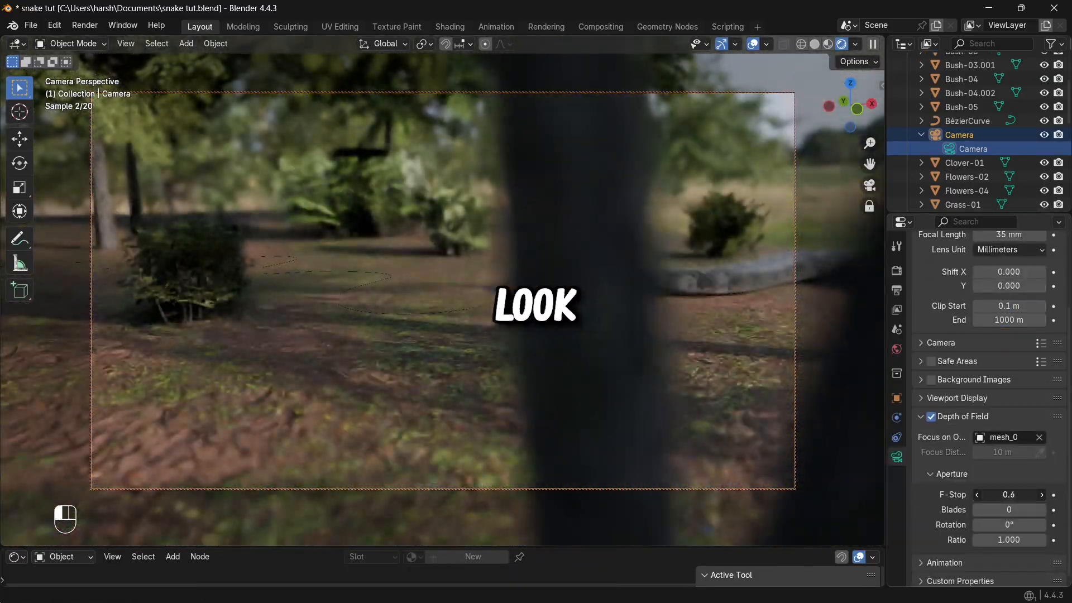
pyautogui.moveTo(991, 494); pyautogui.dragTo(968, 494)
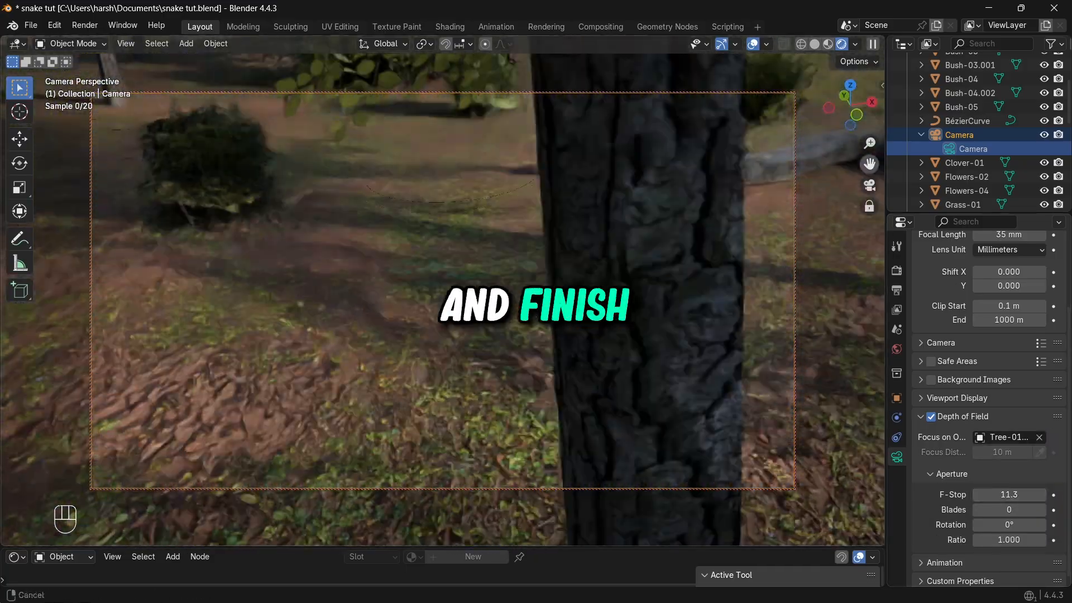
pyautogui.scroll(1, 1008, 471)
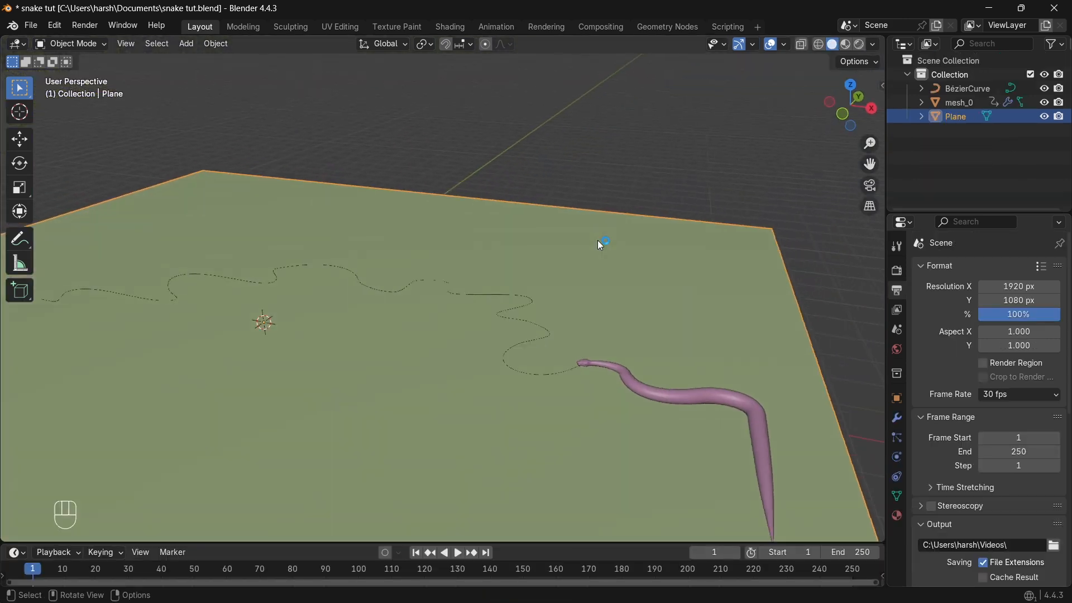
# Deselect the ground plane and switch the viewport to rendered shading
pyautogui.moveTo(597, 241); pyautogui.dragTo(604, 240, button='middle')
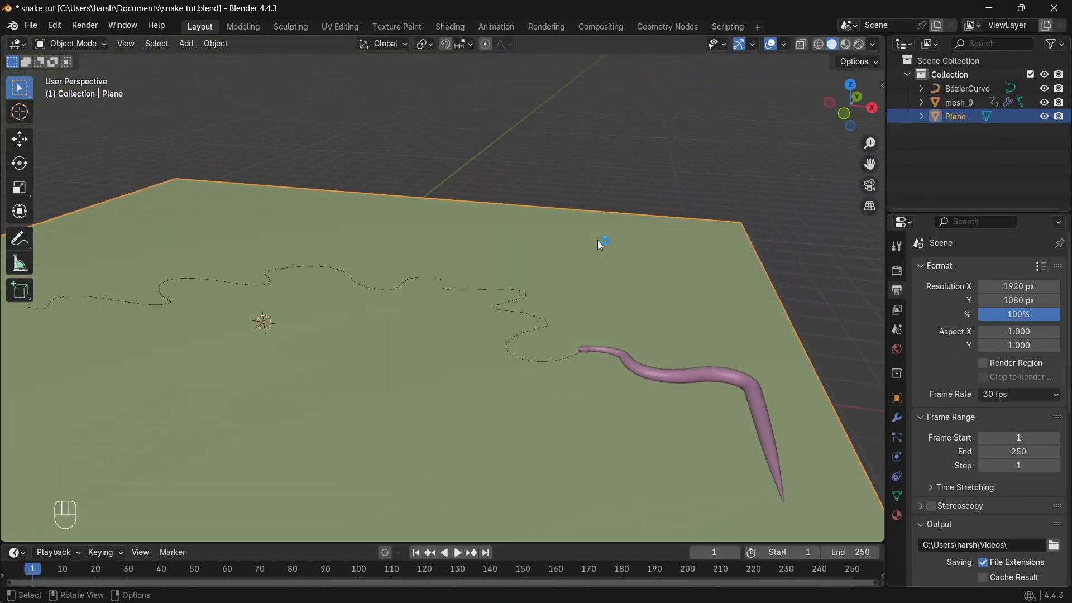
pyautogui.click(726, 202)
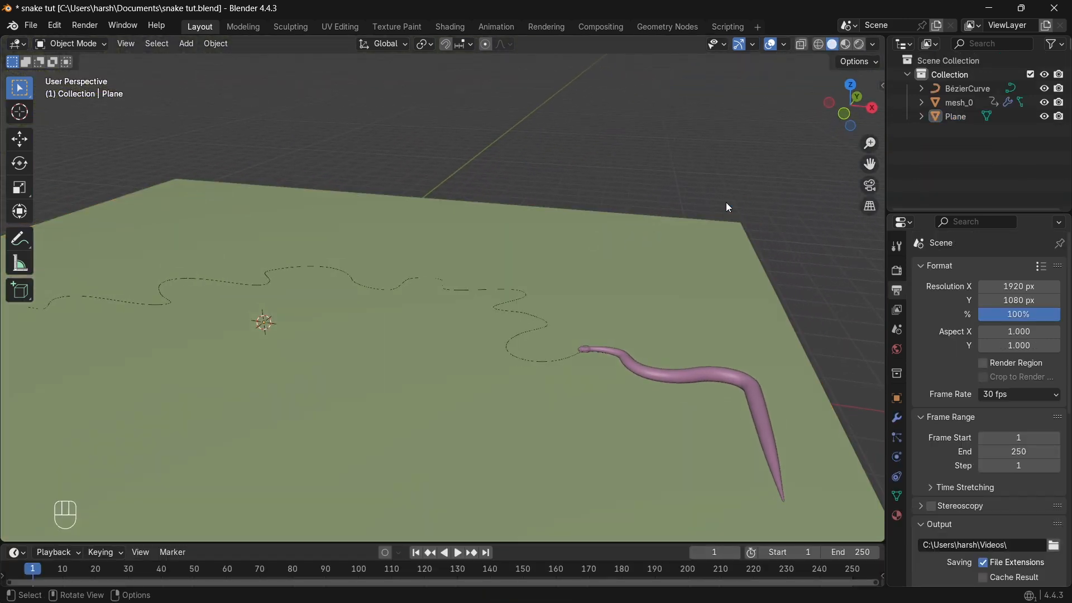
pyautogui.click(860, 46)
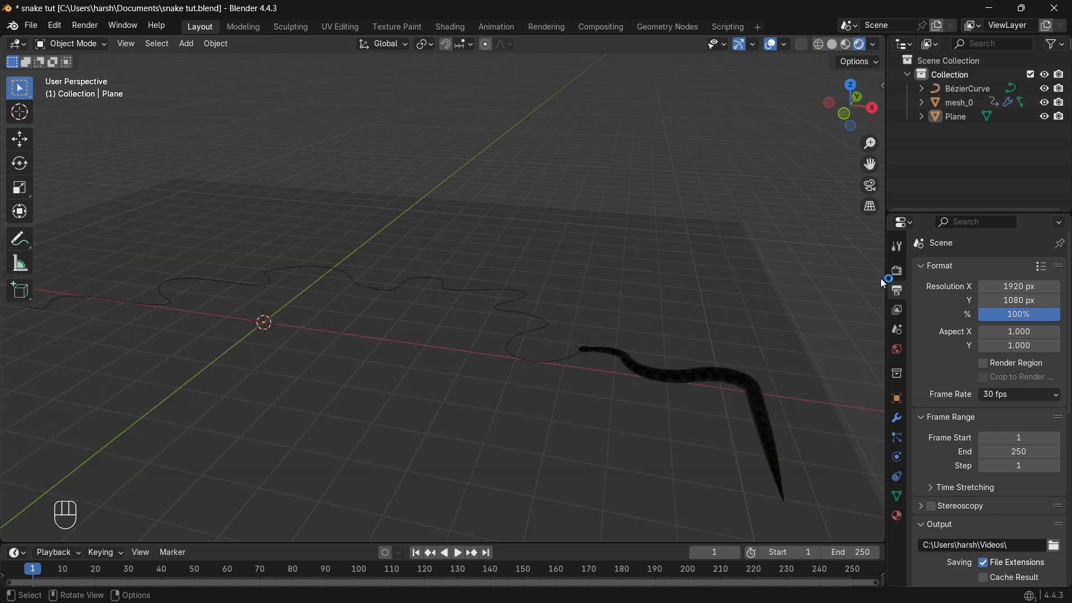
# Set the scene's render engine to Cycles with GPU Compute as the device
pyautogui.click(898, 270)
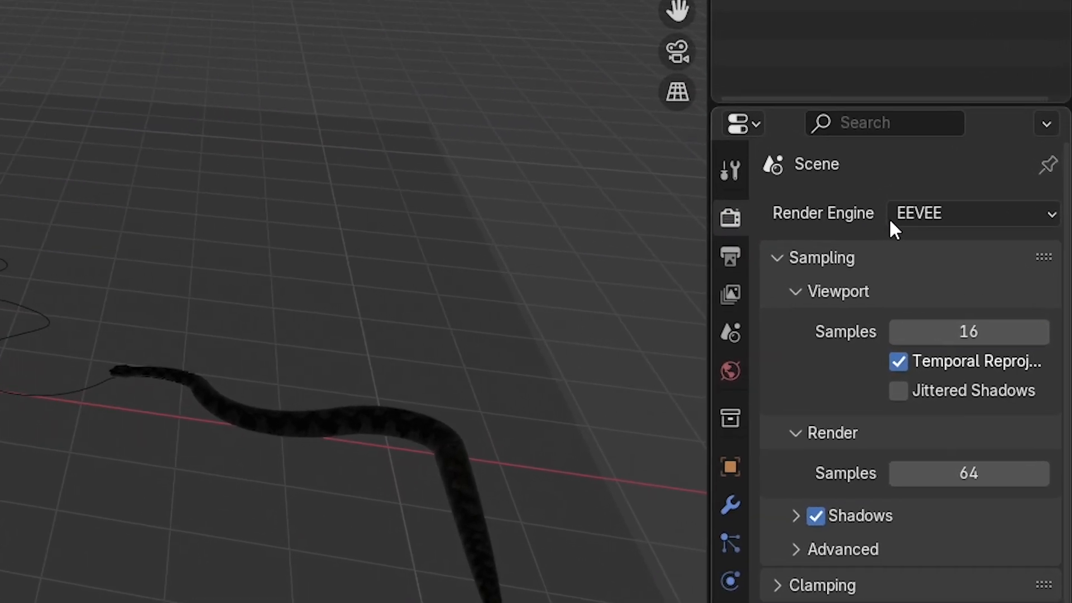
pyautogui.click(892, 217)
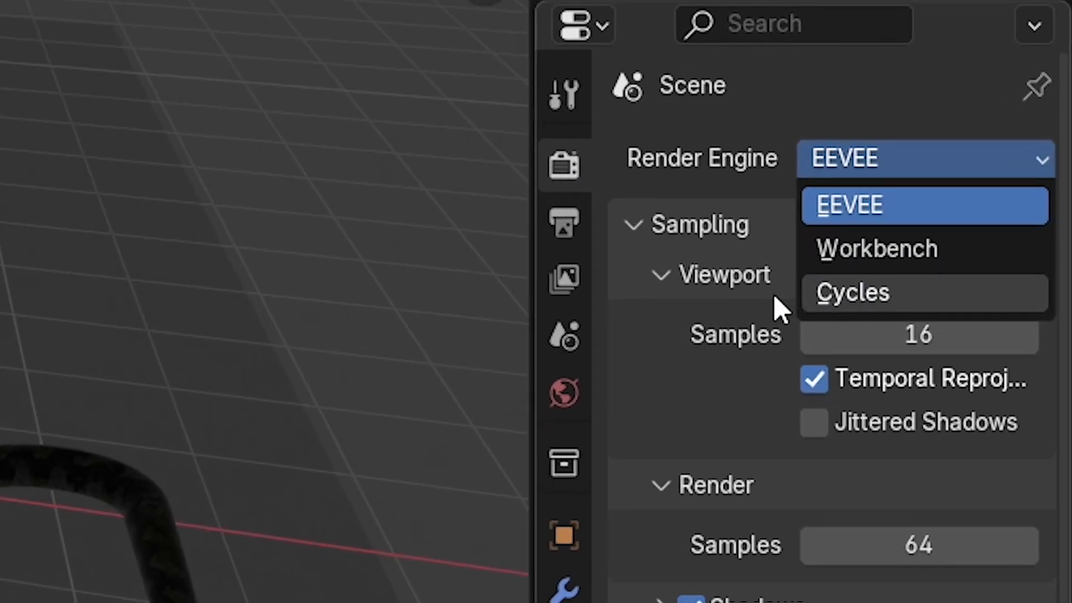
pyautogui.click(776, 296)
pyautogui.click(875, 282)
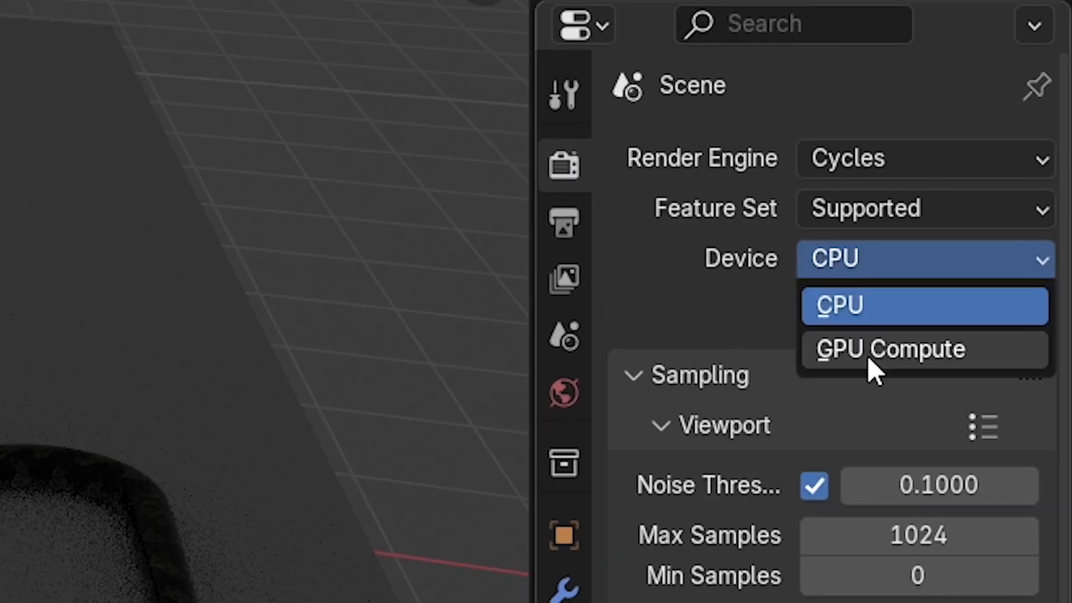
pyautogui.click(867, 356)
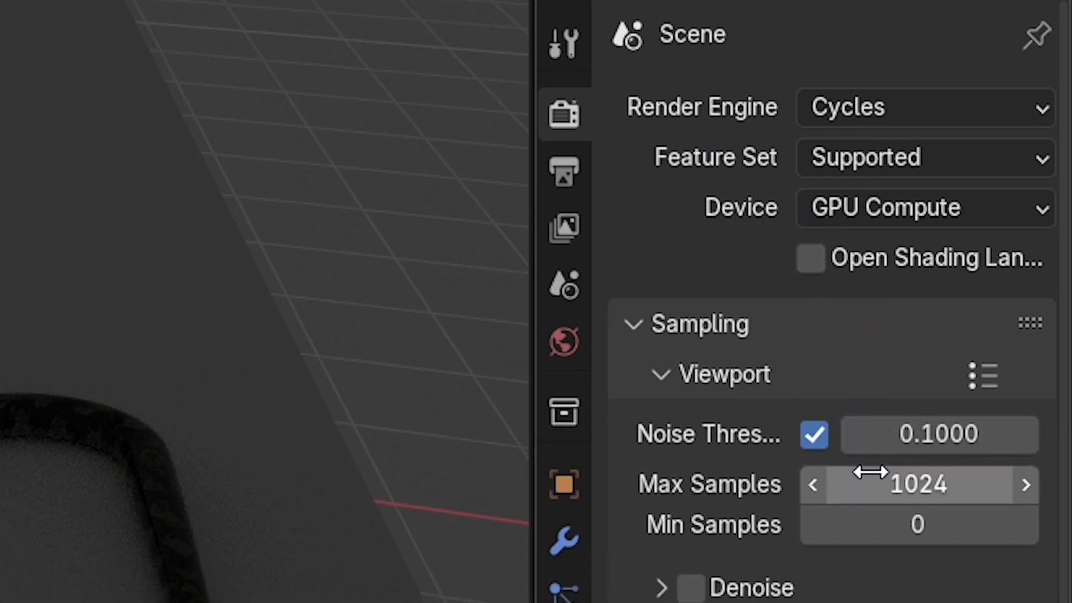
# Set the viewport's max samples to 20 and enable viewport denoising
pyautogui.click(874, 416)
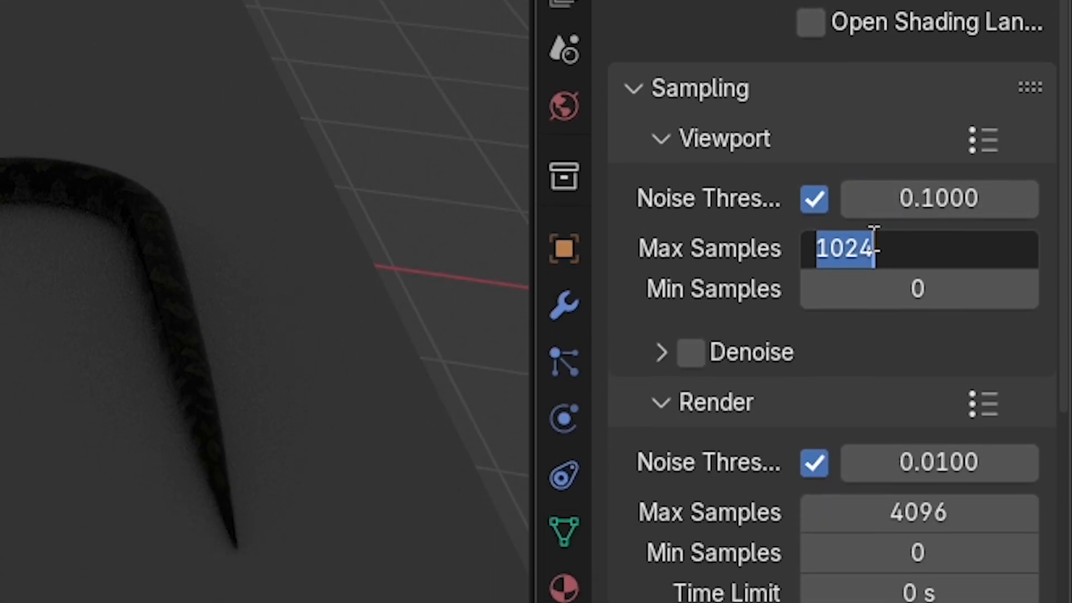
pyautogui.write('20')
pyautogui.press('Return')
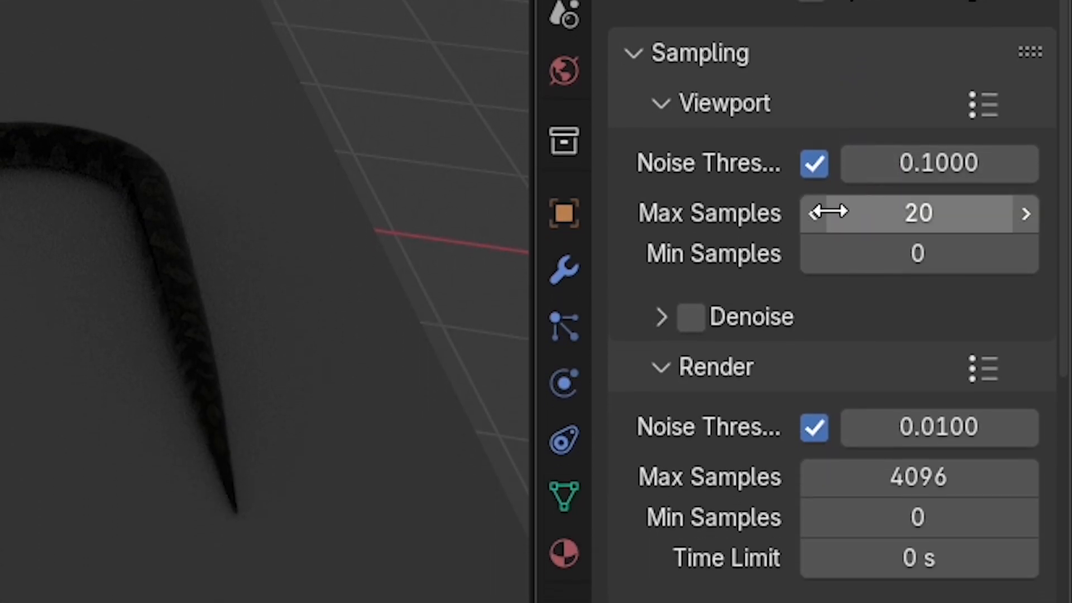
pyautogui.click(737, 314)
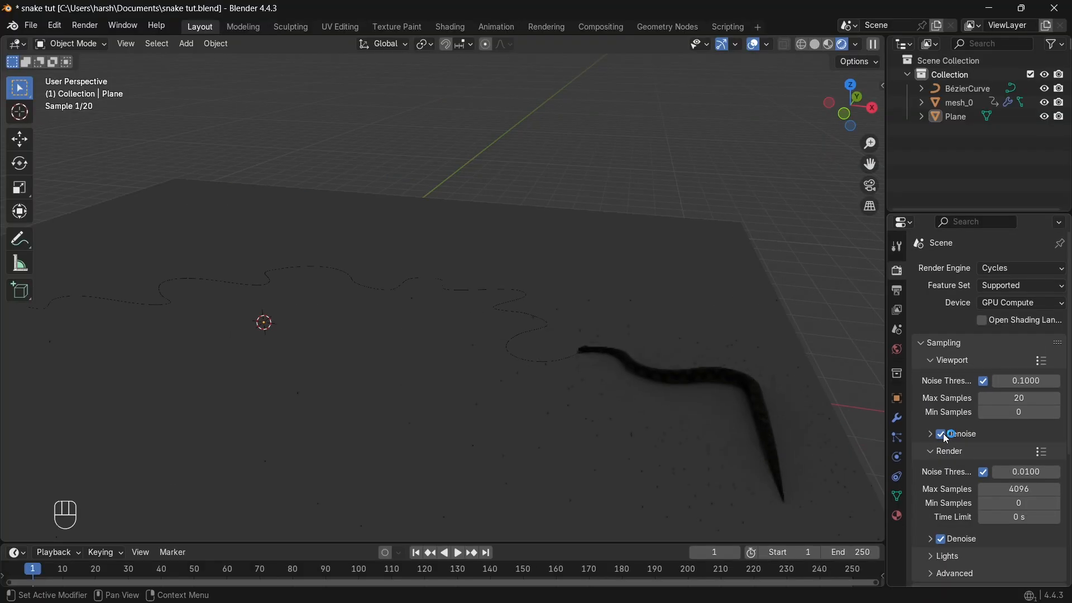
# Select the ground plane and use a Sky Texture as the world background color
pyautogui.click(635, 287)
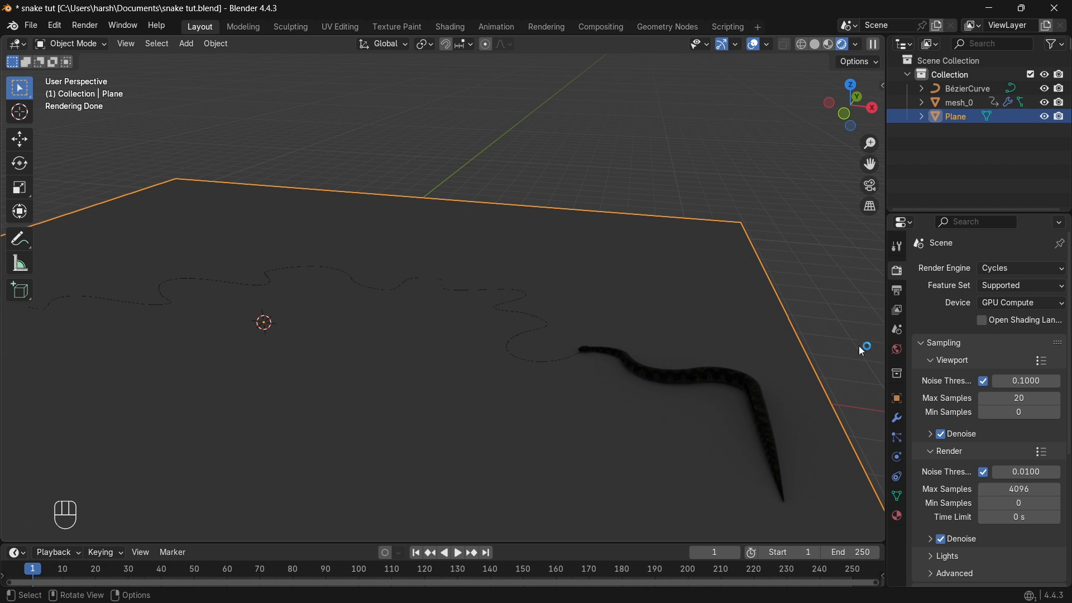
pyautogui.click(896, 350)
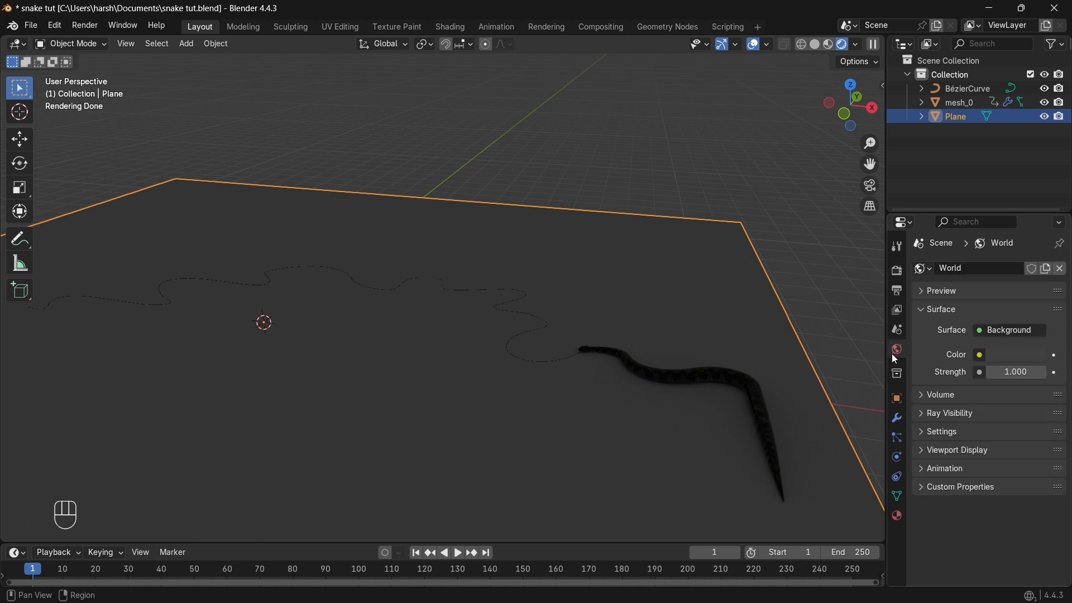
pyautogui.click(980, 356)
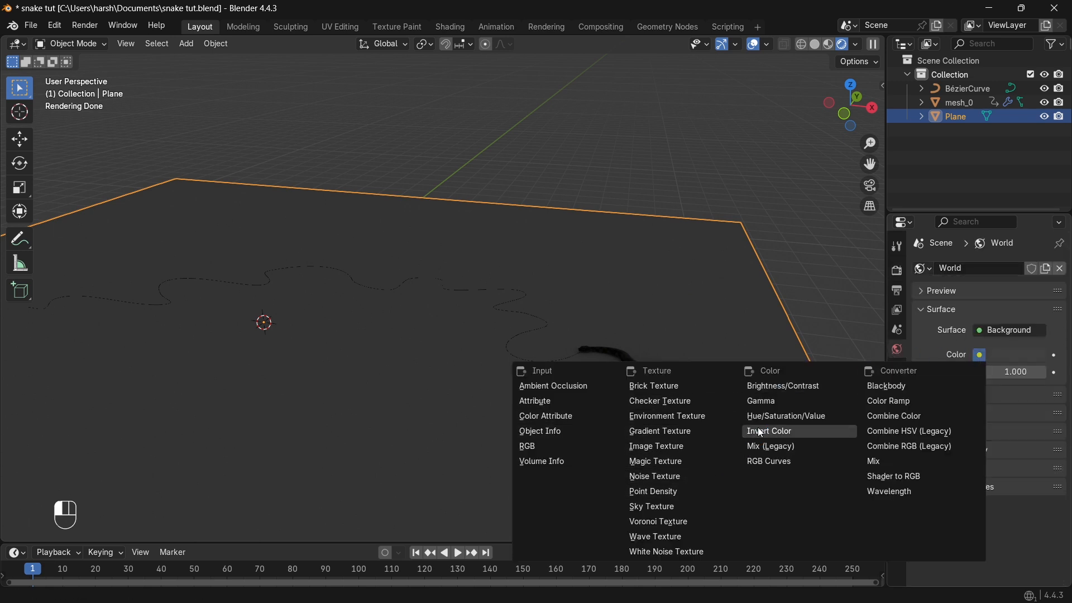
pyautogui.click(670, 507)
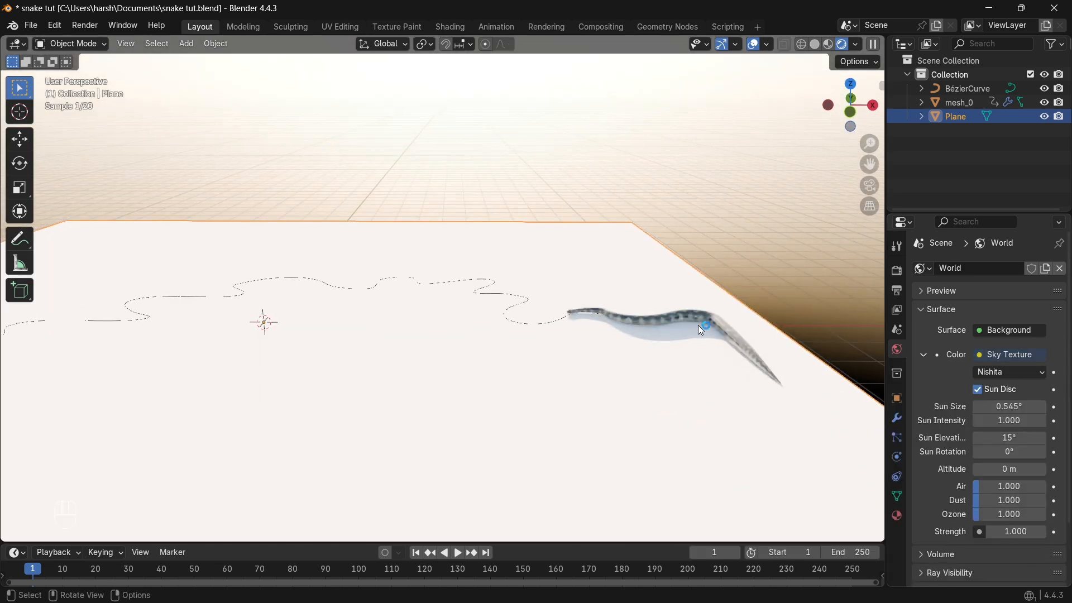
# Set the sky's sun size to 25.6°, sun intensity to 0.200, sun elevation to 11.3° and background strength to 0.700
pyautogui.scroll(4, 699, 326)
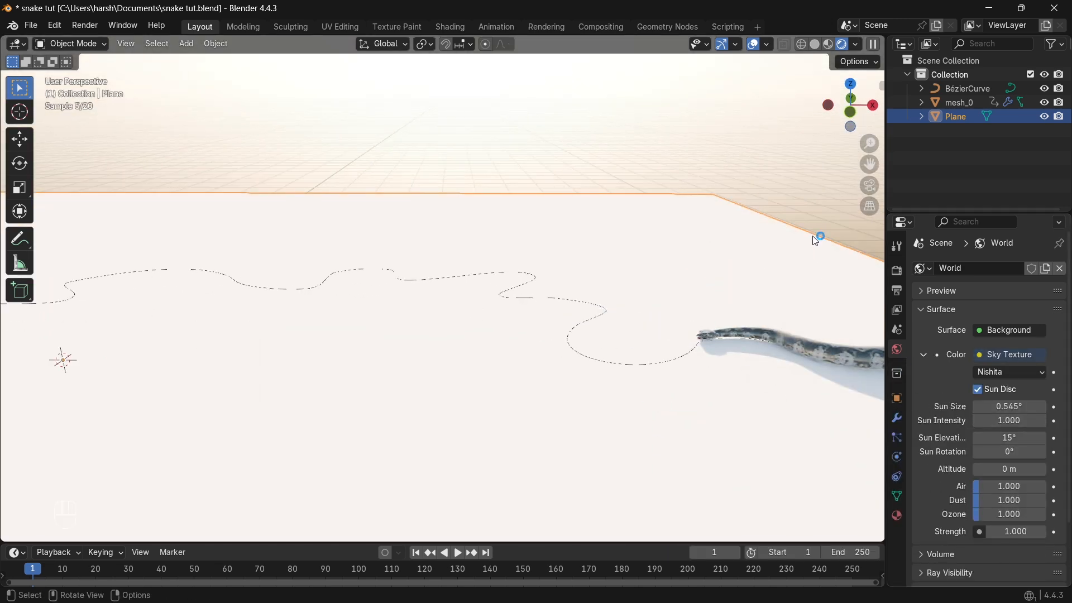
pyautogui.moveTo(866, 163); pyautogui.dragTo(762, 171)
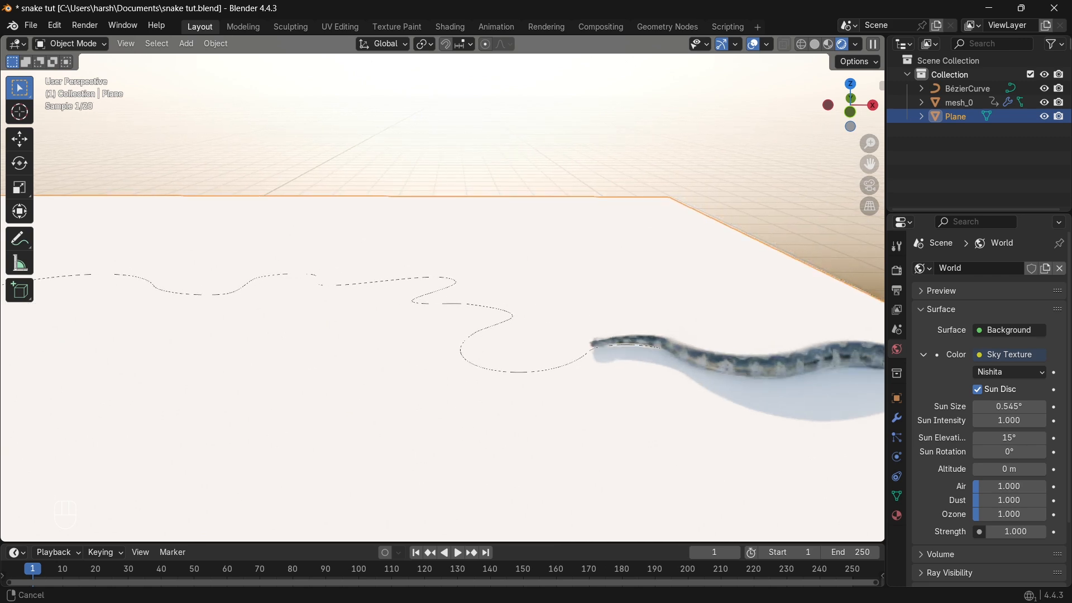
pyautogui.scroll(-2, 952, 426)
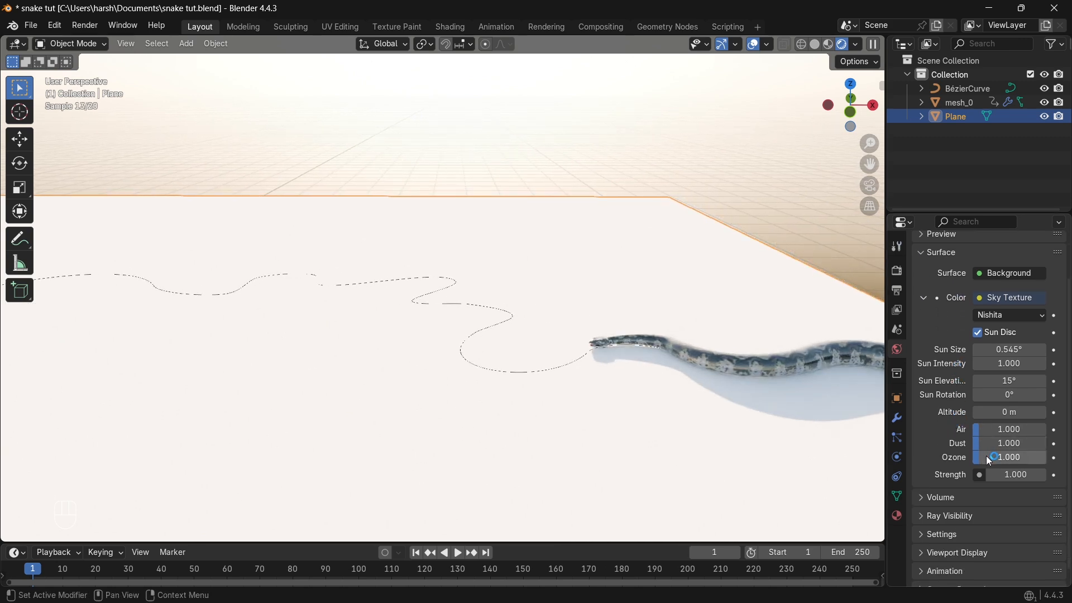
pyautogui.moveTo(1004, 475); pyautogui.dragTo(977, 475)
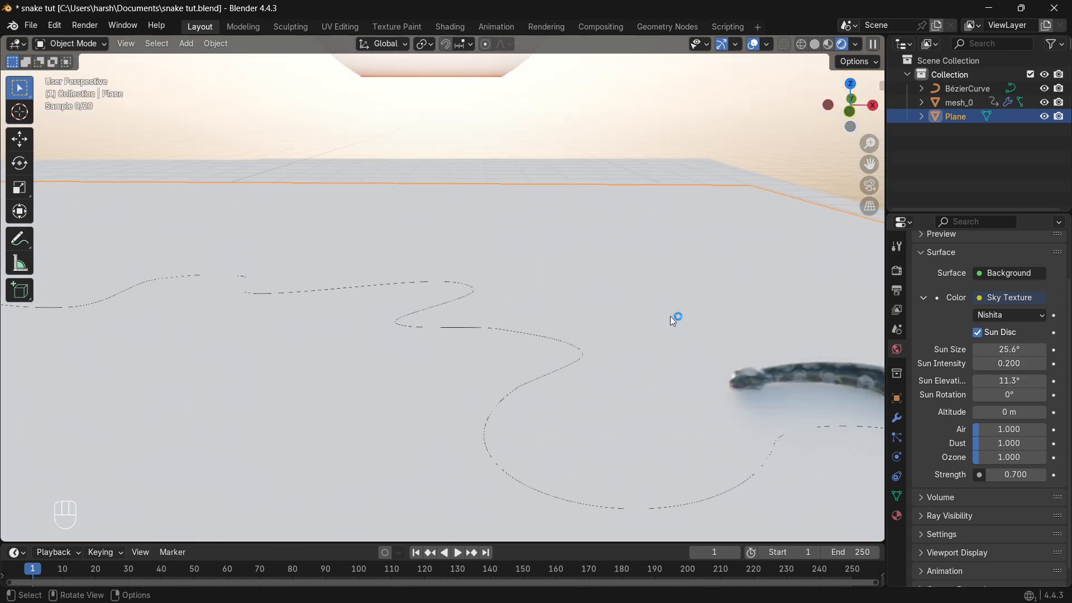
# Examine the snake, its path and the ground plane under the sky lighting from near and far
pyautogui.moveTo(672, 321); pyautogui.dragTo(669, 346, button='middle')
pyautogui.scroll(-5, 669, 347)
pyautogui.click(497, 324)
pyautogui.scroll(5, 498, 324)
pyautogui.moveTo(498, 325)
pyautogui.mouseDown(button='middle')
pyautogui.moveTo(495, 304)
pyautogui.moveTo(502, 329)
pyautogui.mouseUp(button='middle')
pyautogui.click(509, 244)
pyautogui.scroll(-3, 508, 243)
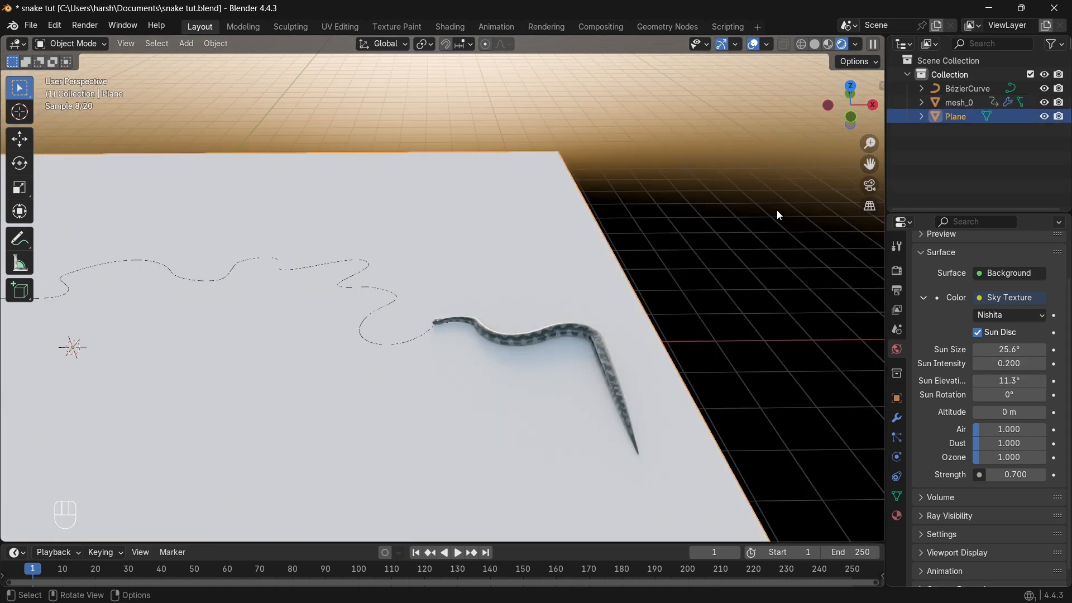
pyautogui.moveTo(872, 163); pyautogui.dragTo(230, 125)
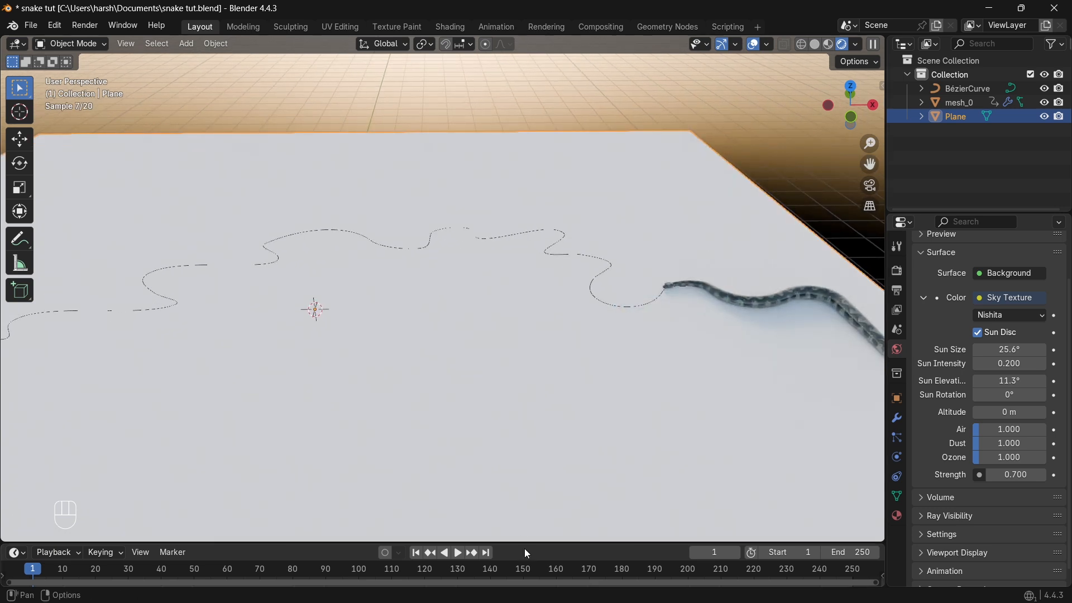
# Turn the timeline area into a Shader Editor and enlarge it for node work
pyautogui.moveTo(525, 543); pyautogui.dragTo(520, 422)
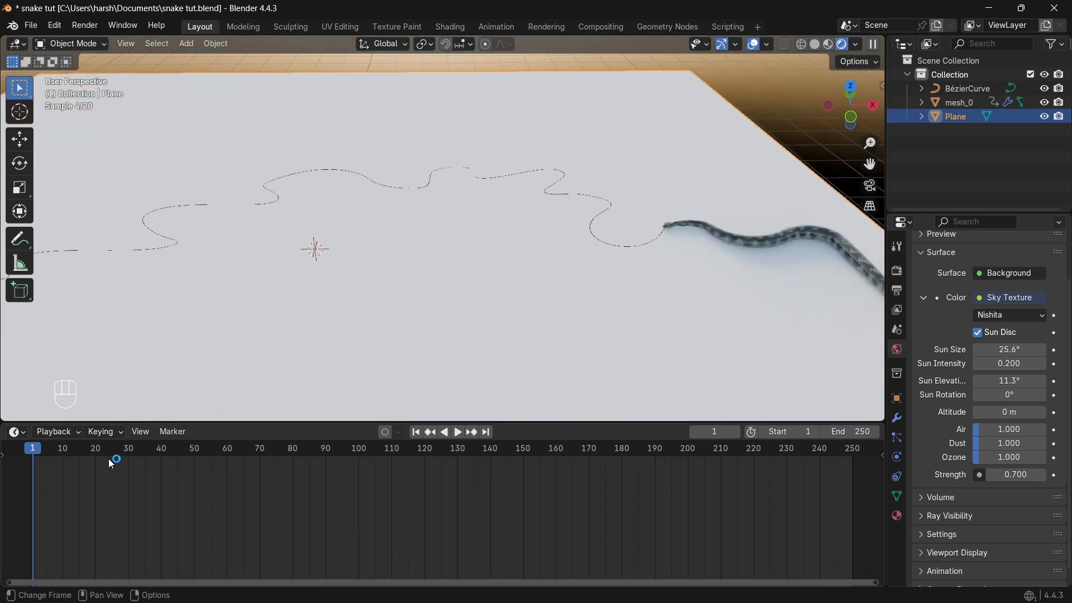
pyautogui.click(18, 438)
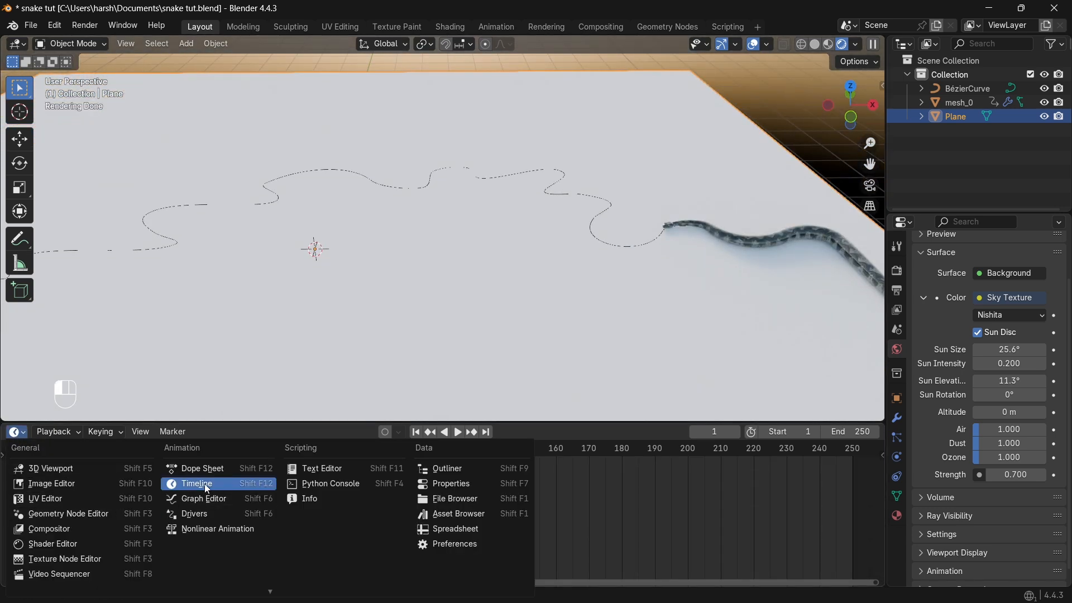
pyautogui.click(87, 543)
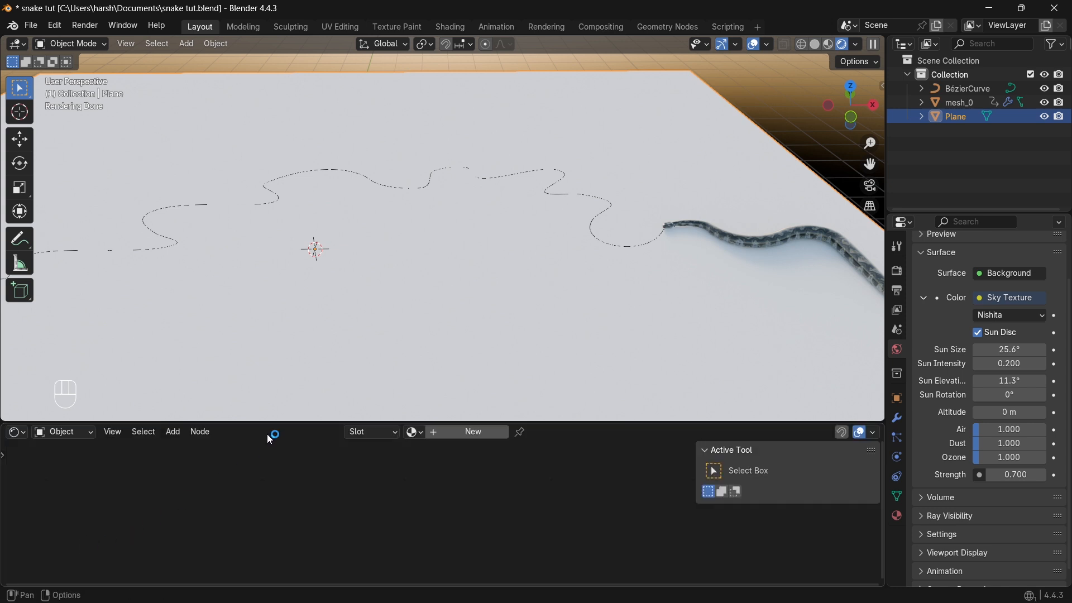
pyautogui.moveTo(274, 423); pyautogui.dragTo(321, 295)
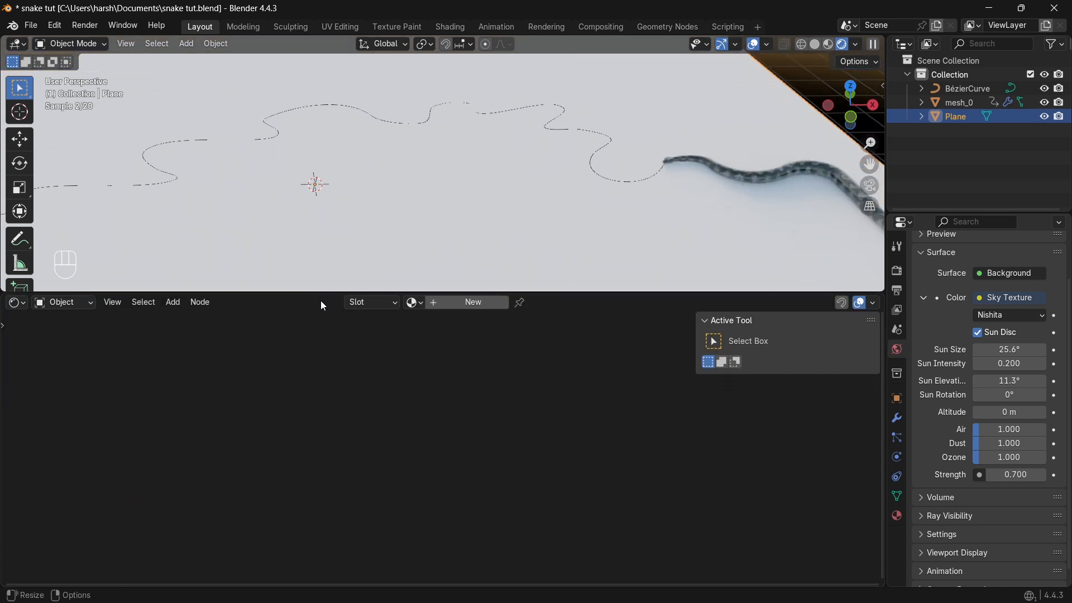
# Create a new material for the plane and bring the four brown_mud_leaves_01 2k texture files into its node tree
pyautogui.click(464, 304)
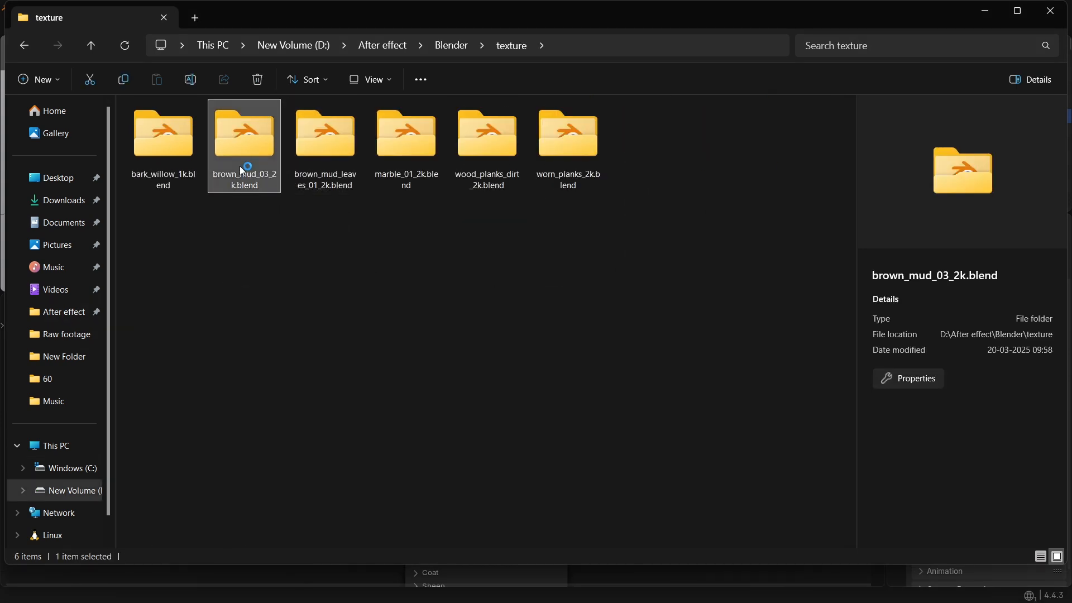
pyautogui.press('Right')
pyautogui.press('Return')
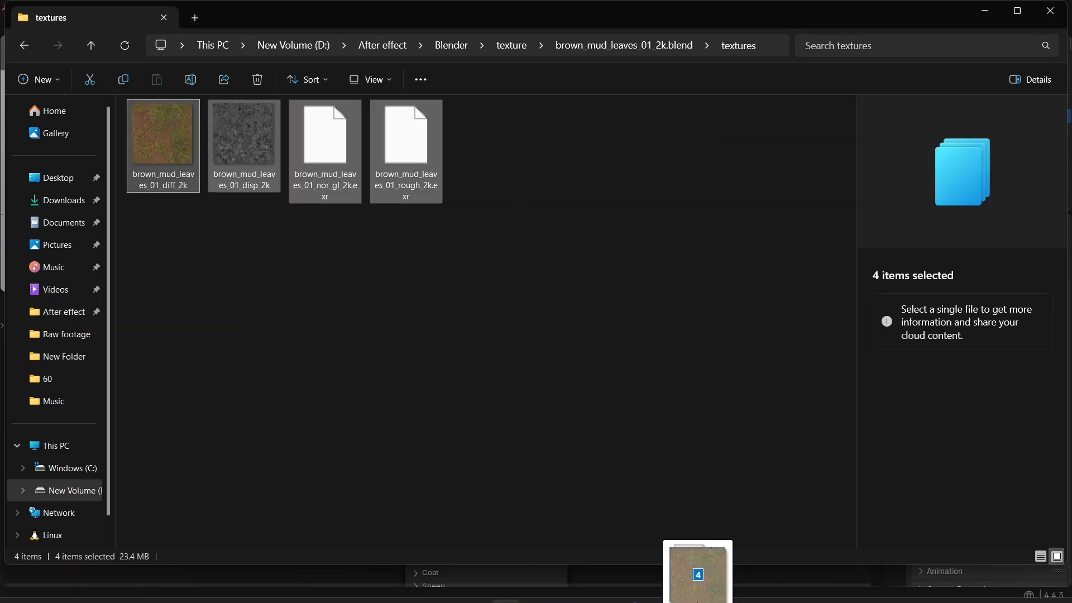
pyautogui.moveTo(695, 569); pyautogui.dragTo(175, 424)
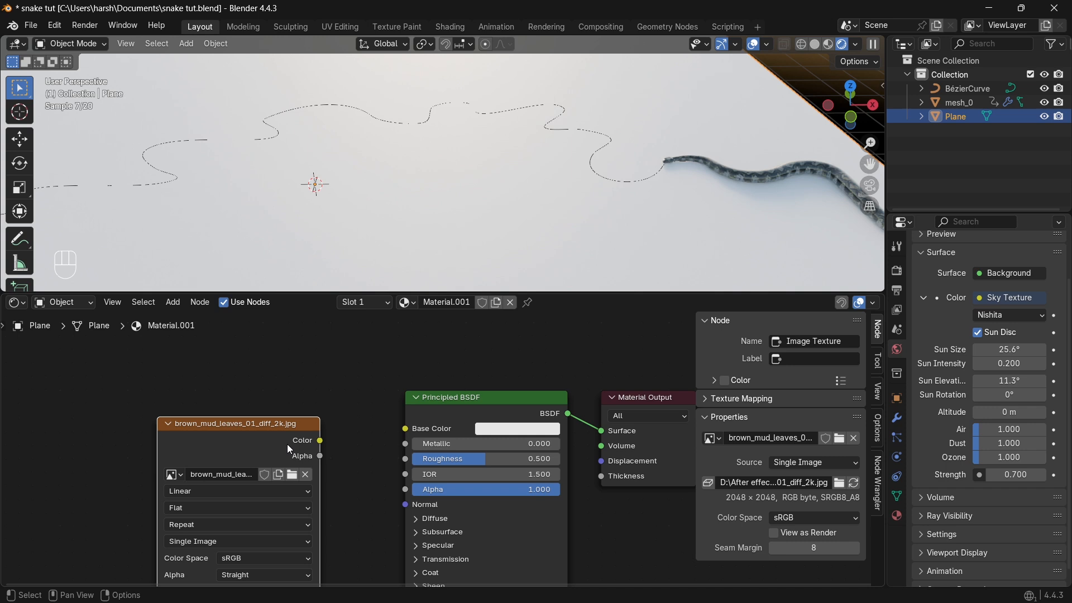
# Connect the Color output of the brown_mud_leaves_01_diff_2k texture to the Principled BSDF's Base Color
pyautogui.hscroll(-4, 287, 445)
pyautogui.scroll(-4, 287, 444)
pyautogui.hscroll(-1, 287, 444)
pyautogui.moveTo(378, 367); pyautogui.dragTo(488, 410)
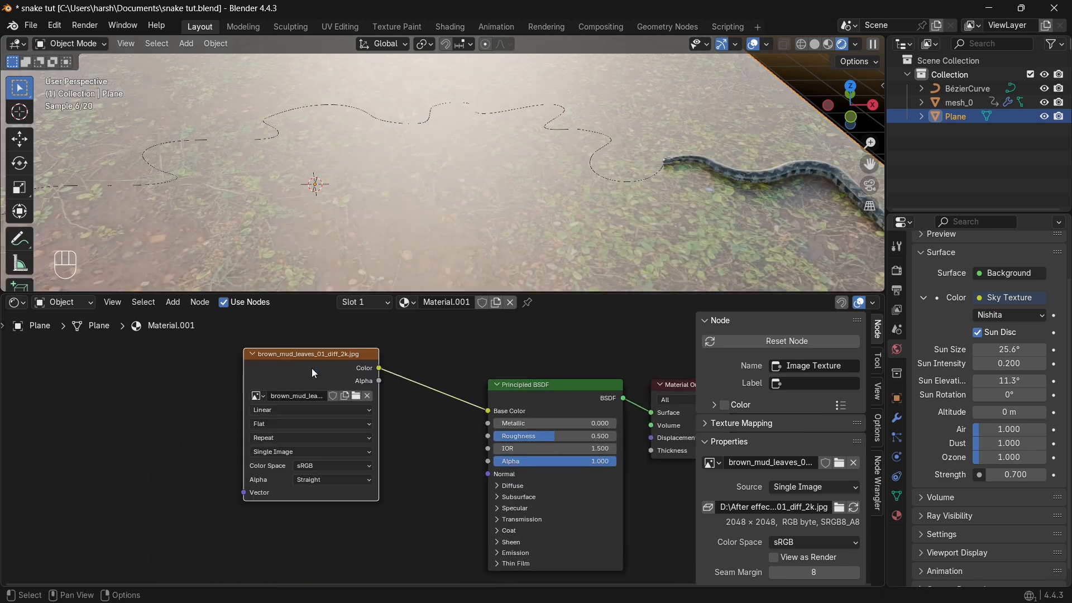
# Spread the stacked brown_mud_leaves_01 texture nodes apart, placing the nor_gl normal map node clear of the Principled BSDF
pyautogui.moveTo(311, 367); pyautogui.dragTo(302, 304)
pyautogui.scroll(-4, 370, 444)
pyautogui.scroll(-3, 370, 444)
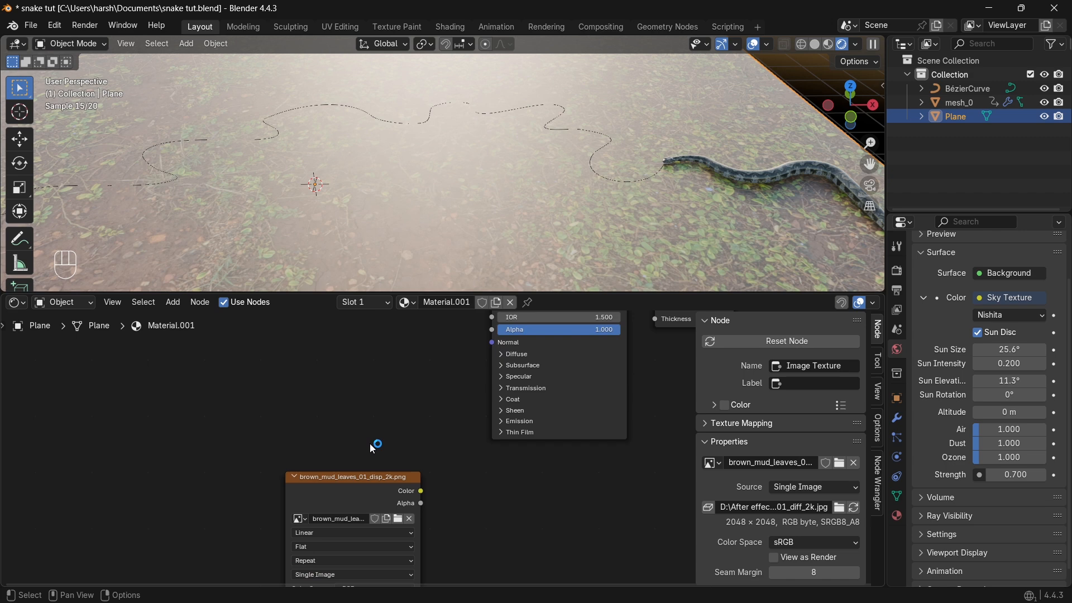
pyautogui.moveTo(326, 467); pyautogui.dragTo(265, 436)
pyautogui.scroll(-4, 391, 475)
pyautogui.moveTo(448, 402); pyautogui.dragTo(391, 528)
pyautogui.moveTo(469, 335); pyautogui.dragTo(421, 447, button='middle')
pyautogui.moveTo(396, 527); pyautogui.dragTo(364, 472)
pyautogui.scroll(5, 391, 495)
pyautogui.moveTo(341, 430); pyautogui.dragTo(178, 429)
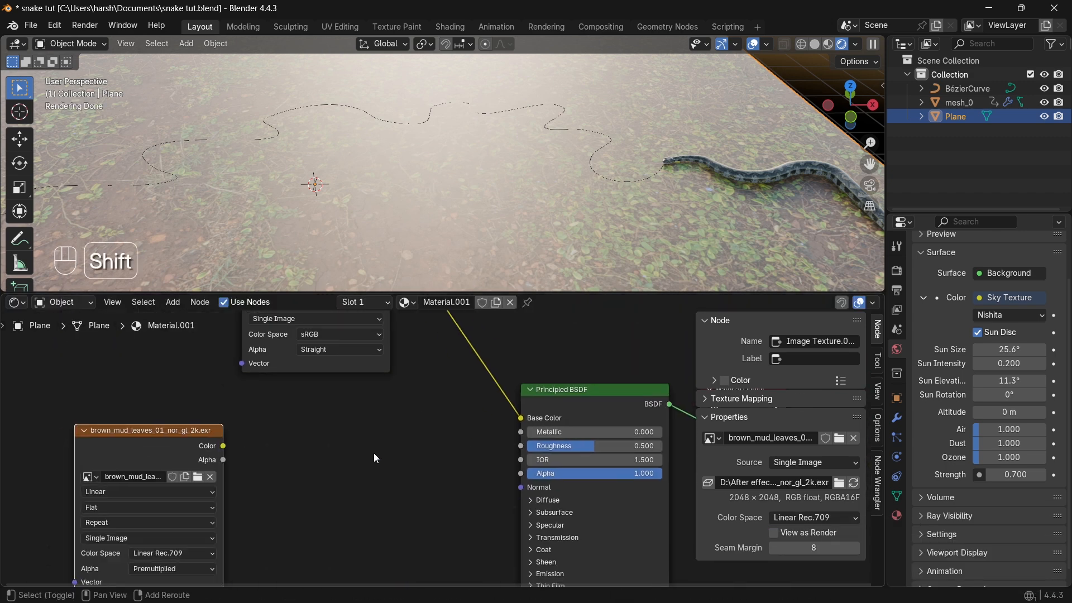
# Add a Normal Map node linking the brown_mud_leaves_01_nor_gl_2k texture's Color to the Principled BSDF's Normal input
pyautogui.hotkey('shift', 'a')
pyautogui.click(357, 430)
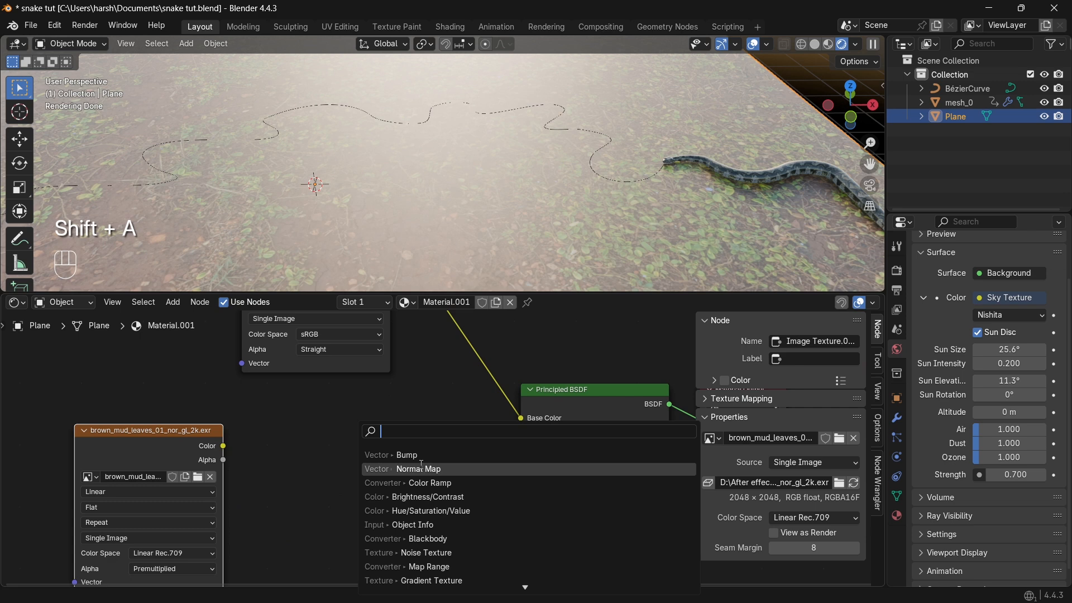
pyautogui.click(391, 469)
pyautogui.click(335, 459)
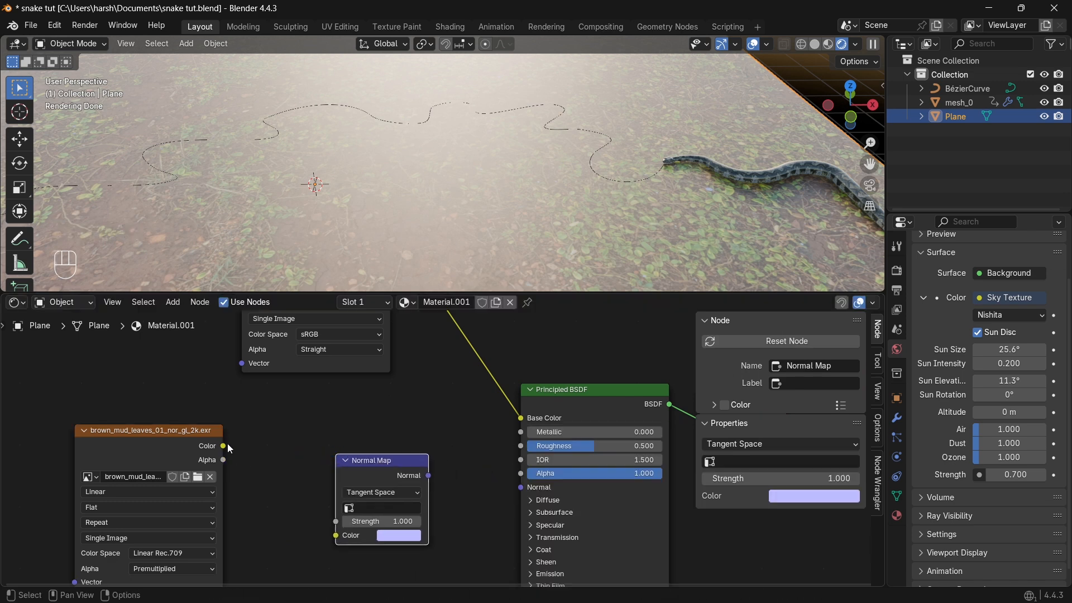
pyautogui.moveTo(229, 448); pyautogui.dragTo(230, 465)
pyautogui.moveTo(333, 533); pyautogui.dragTo(335, 535)
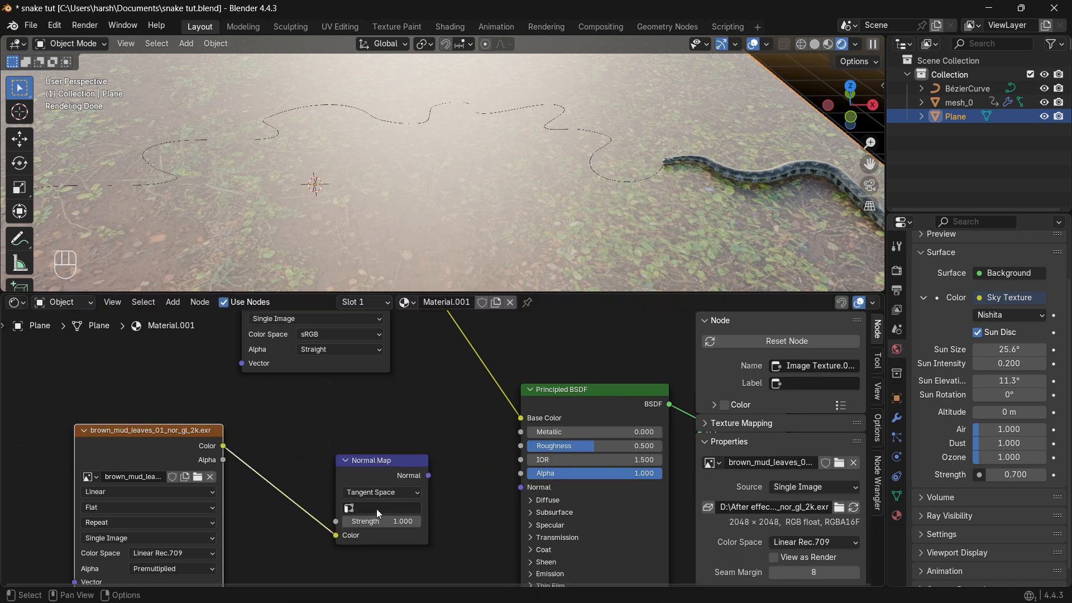
pyautogui.moveTo(428, 474); pyautogui.dragTo(520, 488)
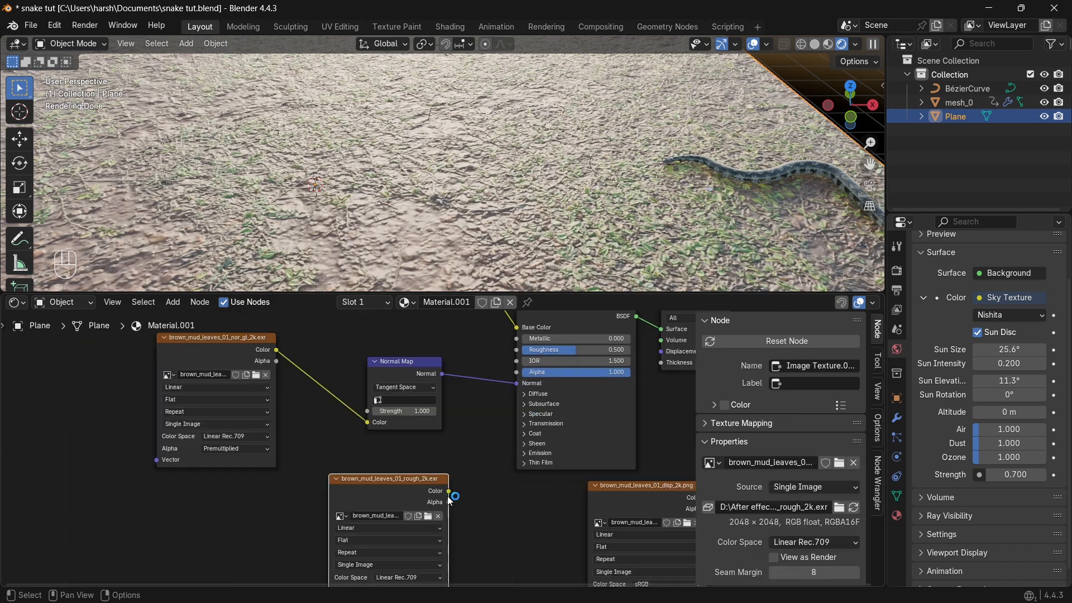
# Connect the brown_mud_leaves_01_rough_2k texture's Color to the Principled BSDF's Roughness and set that texture's color space to Non-Color
pyautogui.moveTo(450, 499); pyautogui.dragTo(447, 518, button='middle')
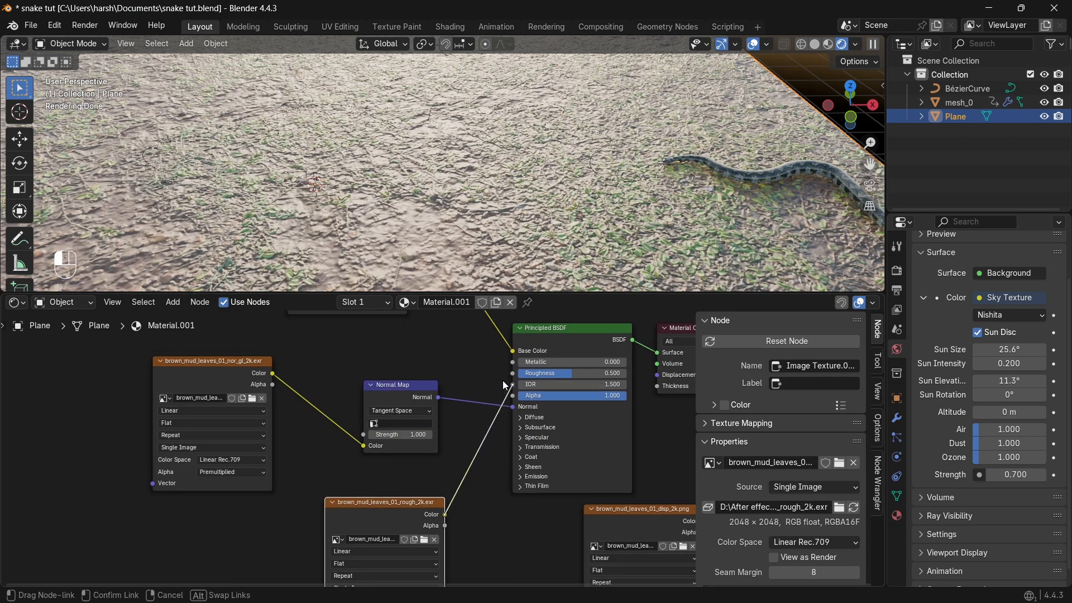
pyautogui.moveTo(506, 385); pyautogui.dragTo(504, 375)
pyautogui.moveTo(503, 377); pyautogui.dragTo(498, 308, button='middle')
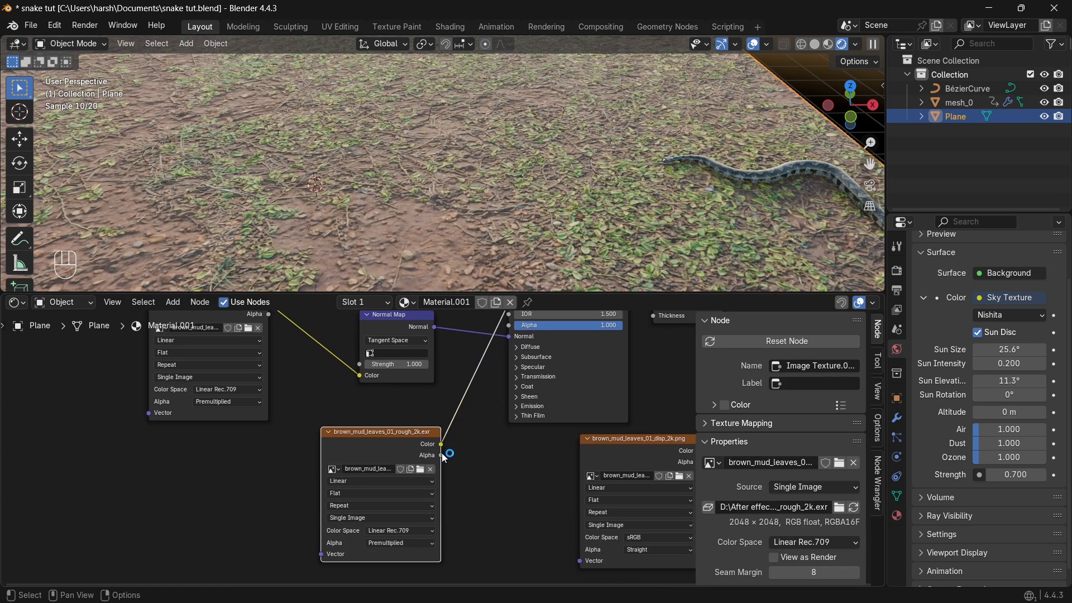
pyautogui.click(420, 530)
pyautogui.click(536, 508)
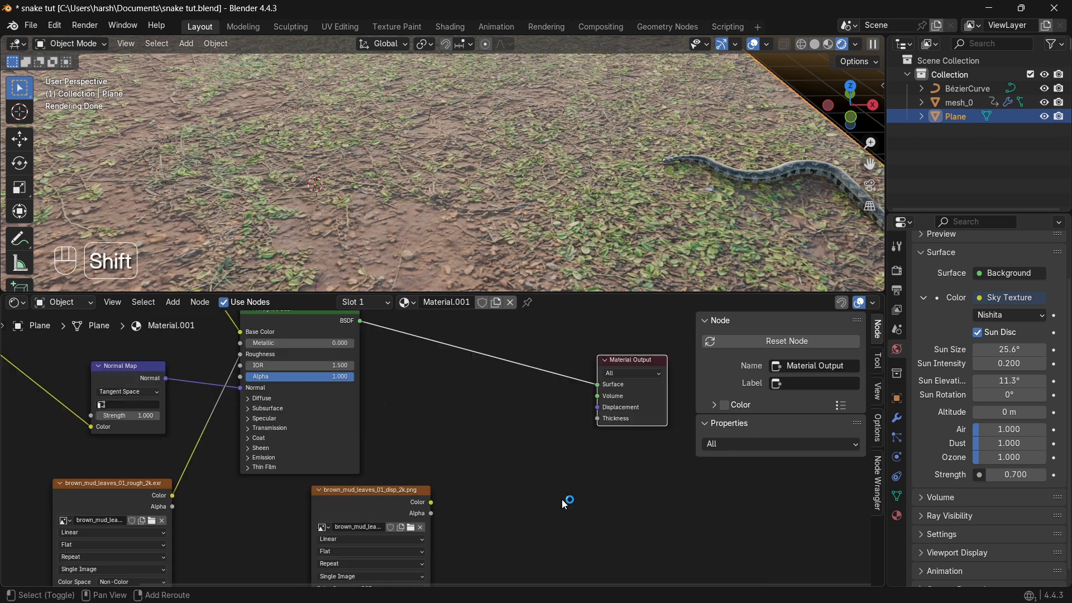
# Add a Bump node linking the brown_mud_leaves_01_disp_2k texture's Color to the Material Output's Displacement input
pyautogui.hotkey('shift', 'a')
pyautogui.click(542, 431)
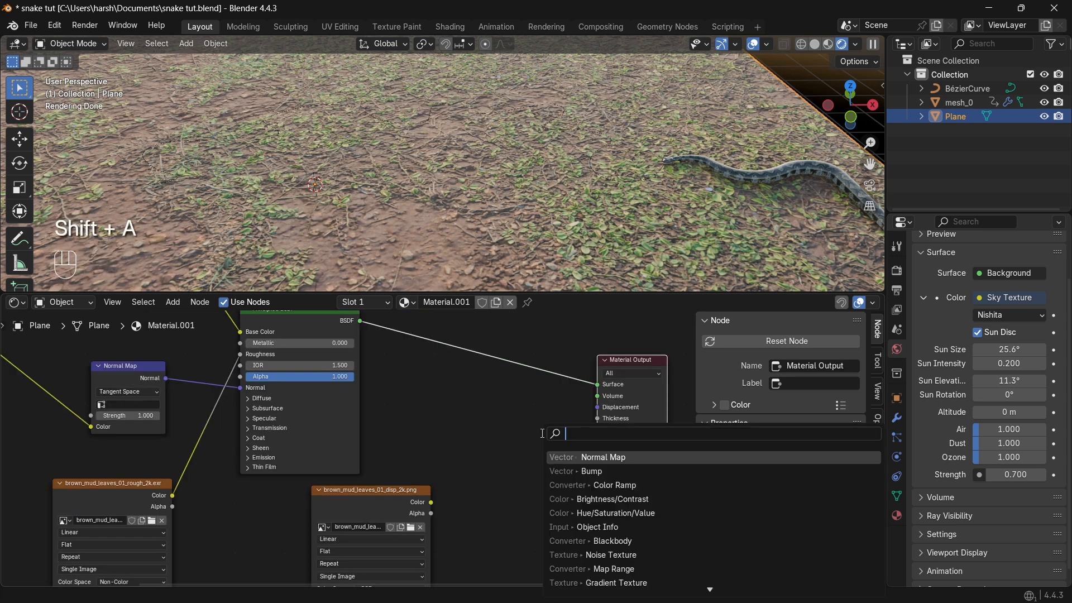
pyautogui.click(606, 472)
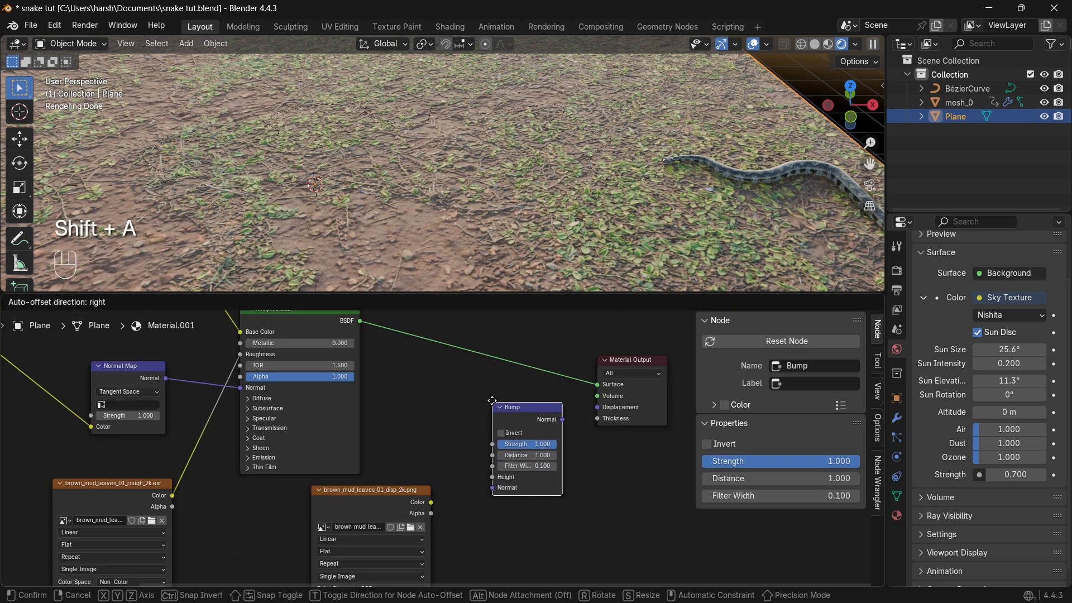
pyautogui.click(472, 465)
pyautogui.moveTo(431, 502); pyautogui.dragTo(493, 484)
pyautogui.moveTo(601, 406); pyautogui.dragTo(600, 407)
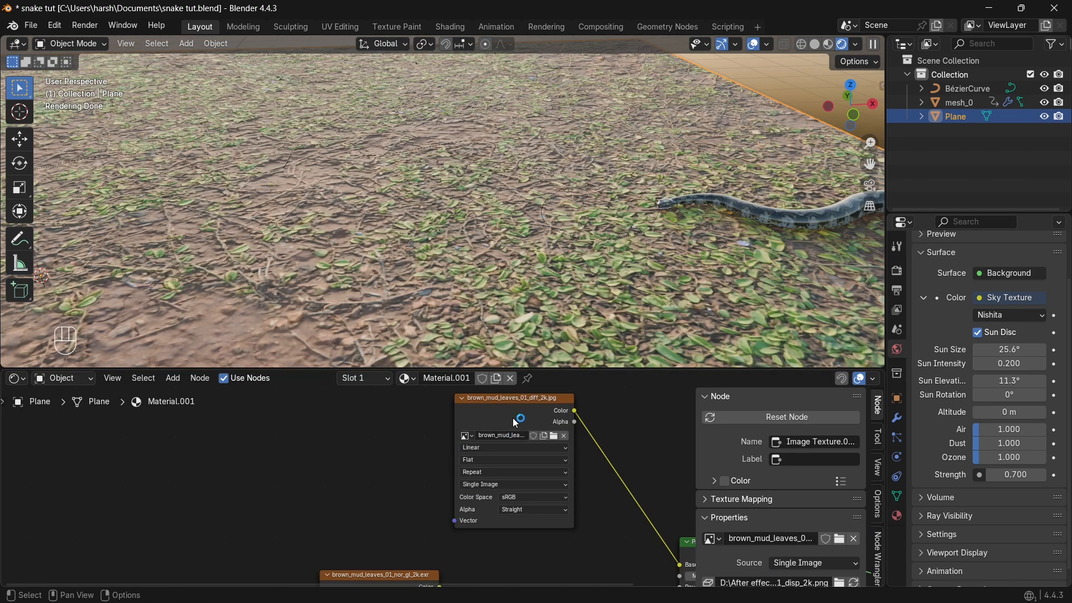
# Add Texture Coordinate and Mapping nodes to the brown_mud_leaves_01_diff_2k texture and space them out in front of it
pyautogui.moveTo(513, 418); pyautogui.dragTo(333, 421)
pyautogui.moveTo(209, 450); pyautogui.dragTo(340, 426, button='middle')
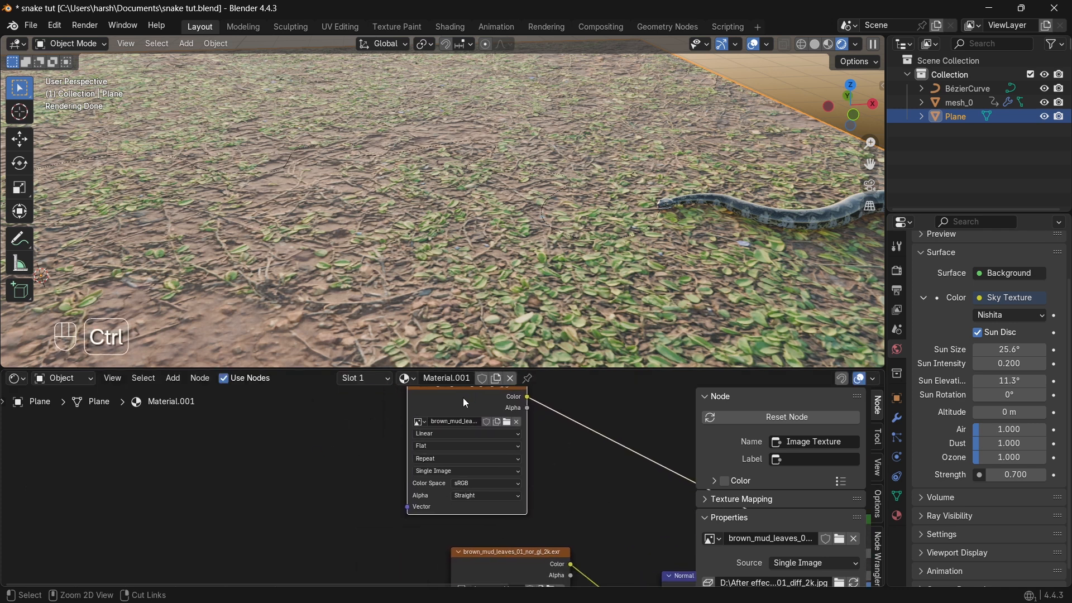
pyautogui.hotkey('ctrl', 't')
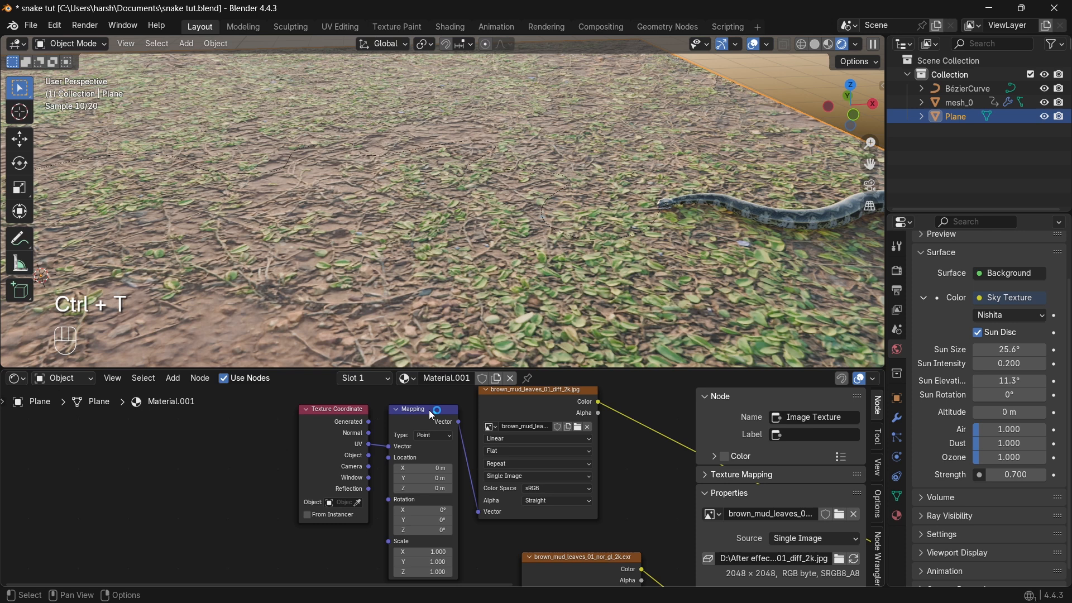
pyautogui.moveTo(335, 410); pyautogui.dragTo(190, 437)
pyautogui.moveTo(396, 425); pyautogui.dragTo(315, 432)
pyautogui.moveTo(316, 467); pyautogui.dragTo(330, 447, button='middle')
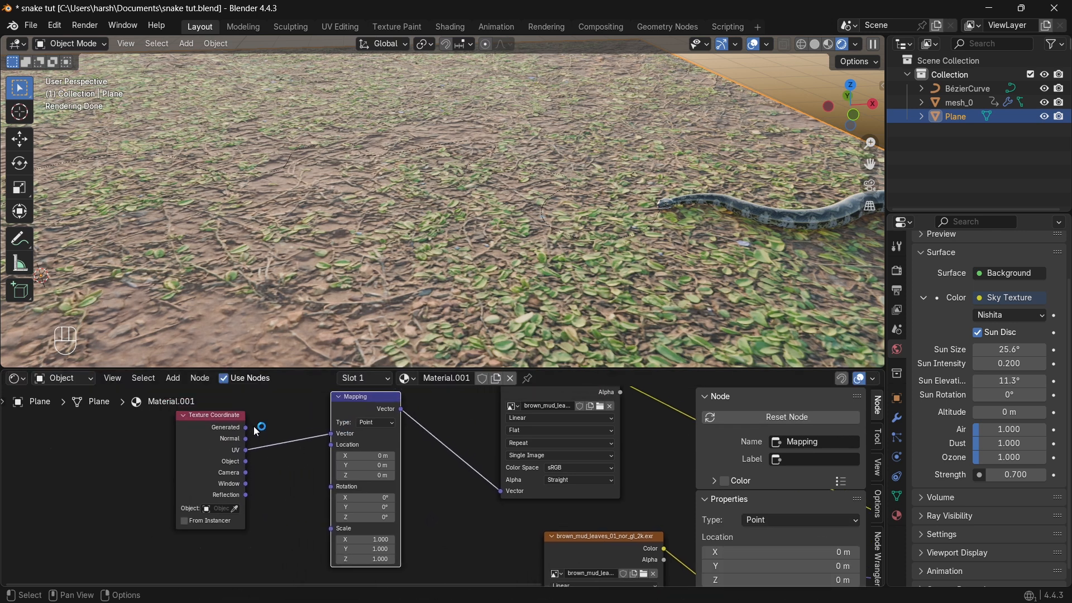
# Set the Mapping node's scale to 5 on X, Y and Z
pyautogui.click(247, 473)
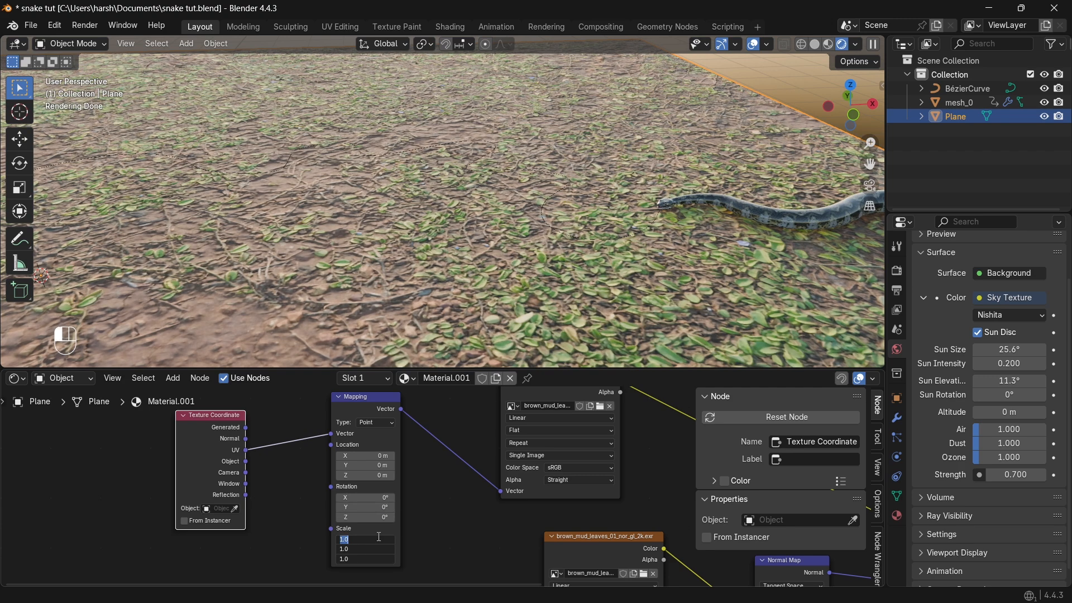
pyautogui.write('5')
pyautogui.press('Return')
pyautogui.scroll(-2, 450, 473)
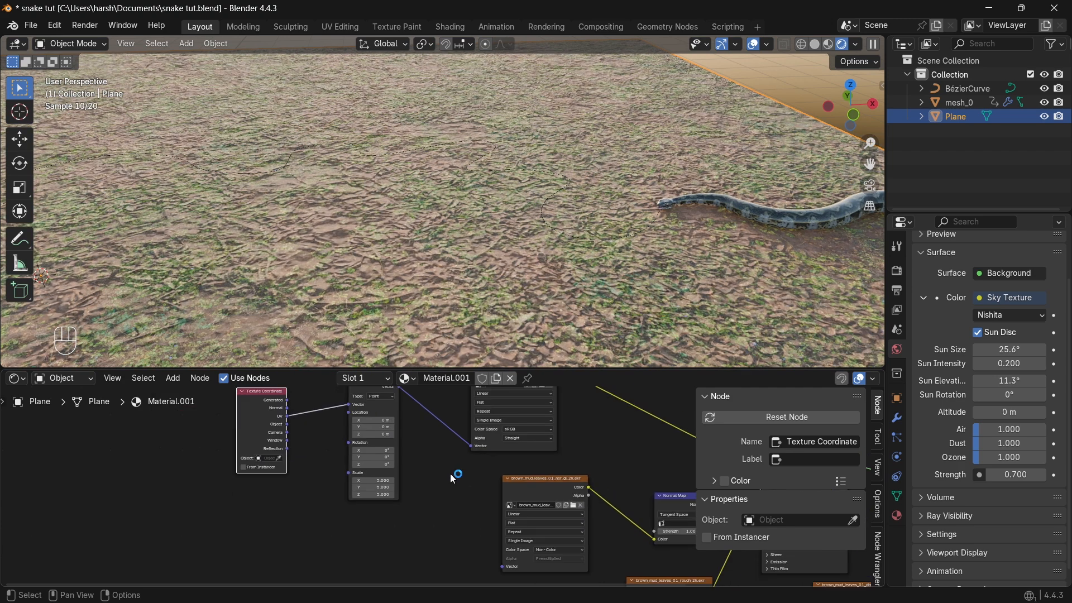
# Move the rough and disp texture nodes closer to the Mapping node, below the nor_gl texture
pyautogui.moveTo(546, 581); pyautogui.dragTo(530, 495, button='middle')
pyautogui.moveTo(635, 480); pyautogui.dragTo(500, 480)
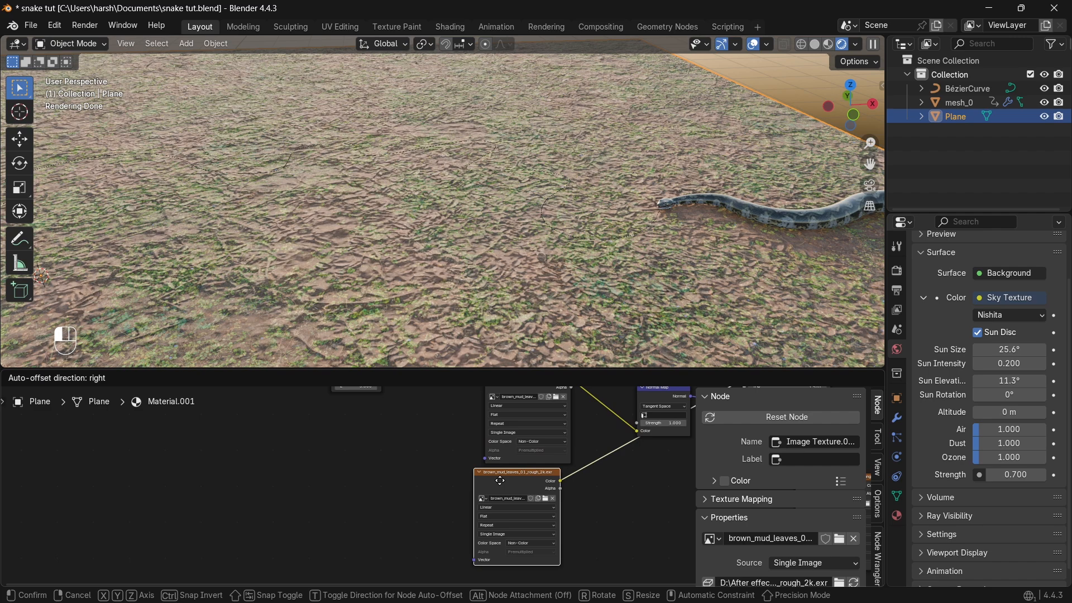
pyautogui.moveTo(622, 492); pyautogui.dragTo(444, 484, button='middle')
pyautogui.moveTo(625, 482); pyautogui.dragTo(431, 503)
pyautogui.moveTo(431, 494); pyautogui.dragTo(640, 583, button='middle')
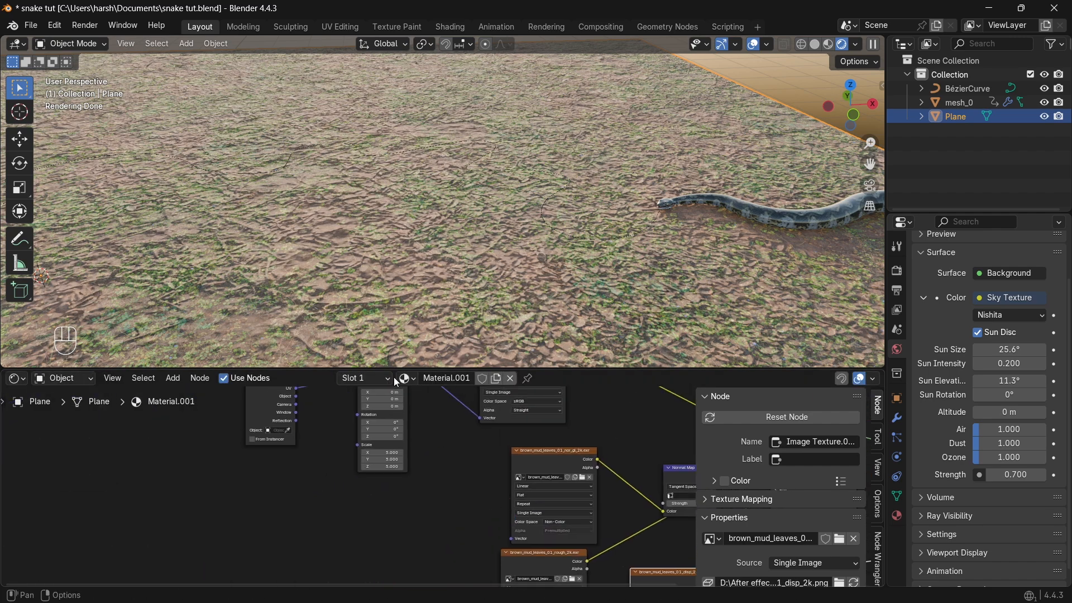
# Connect the Mapping node's Vector output to the Vector inputs of the nor_gl, rough and disp textures
pyautogui.moveTo(394, 378); pyautogui.dragTo(394, 420, button='middle')
pyautogui.moveTo(403, 392); pyautogui.dragTo(407, 498)
pyautogui.moveTo(414, 500); pyautogui.dragTo(381, 414, button='middle')
pyautogui.moveTo(470, 494); pyautogui.dragTo(471, 494)
pyautogui.moveTo(458, 484); pyautogui.dragTo(461, 458, button='middle')
pyautogui.moveTo(381, 394); pyautogui.dragTo(469, 563)
pyautogui.moveTo(441, 491); pyautogui.dragTo(458, 491, button='middle')
pyautogui.moveTo(398, 394); pyautogui.dragTo(625, 579)
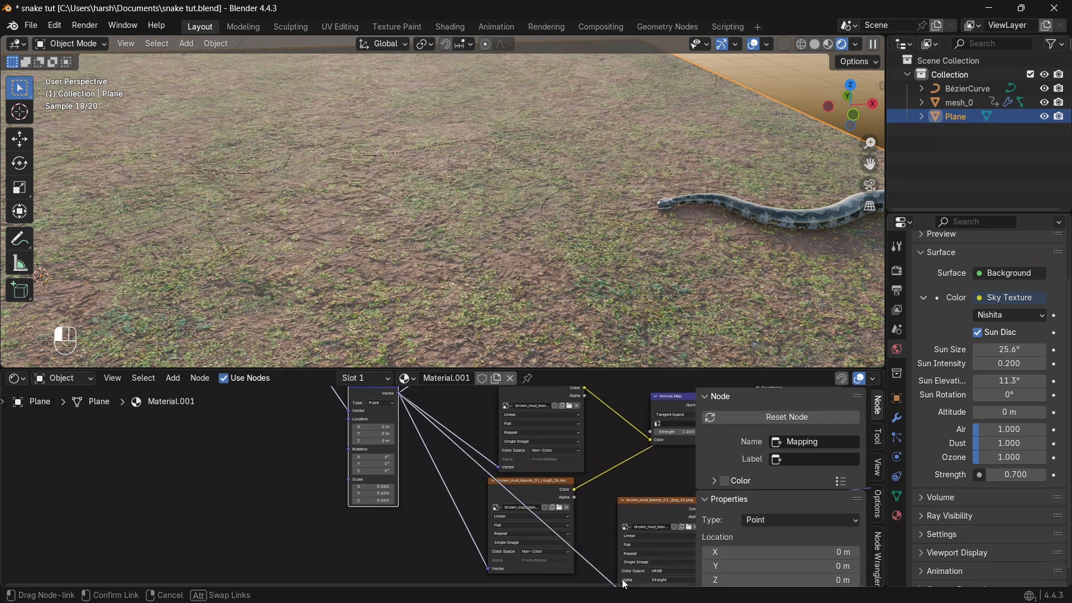
pyautogui.moveTo(619, 576); pyautogui.dragTo(579, 564, button='middle')
# Set the ground's Normal Map strength to 7.7 and inspect the ground around the snake's head
pyautogui.scroll(2, 578, 306)
pyautogui.scroll(4, 578, 307)
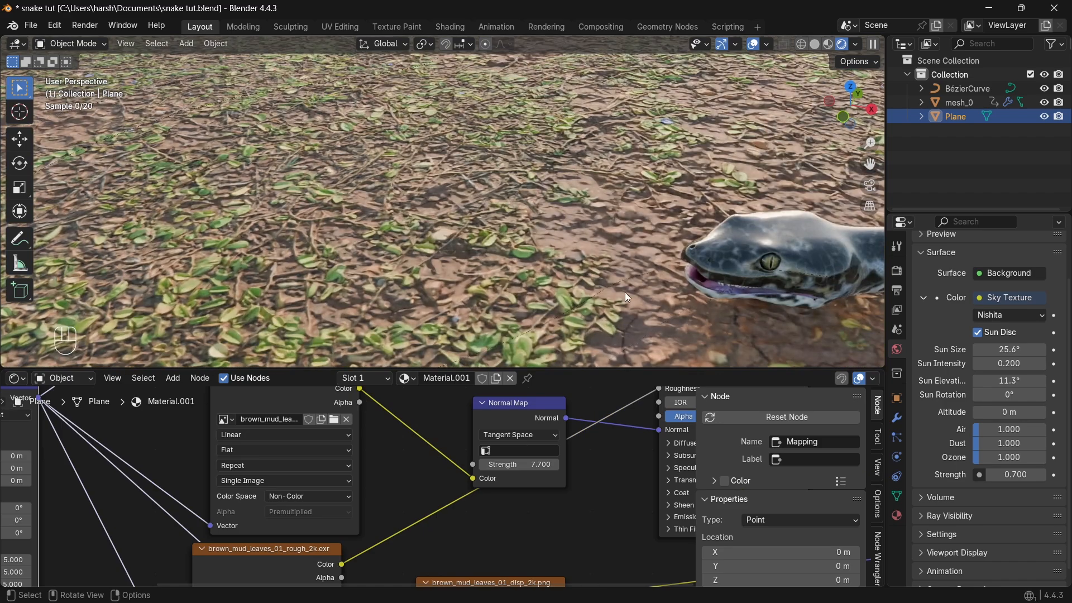
pyautogui.scroll(-2, 645, 284)
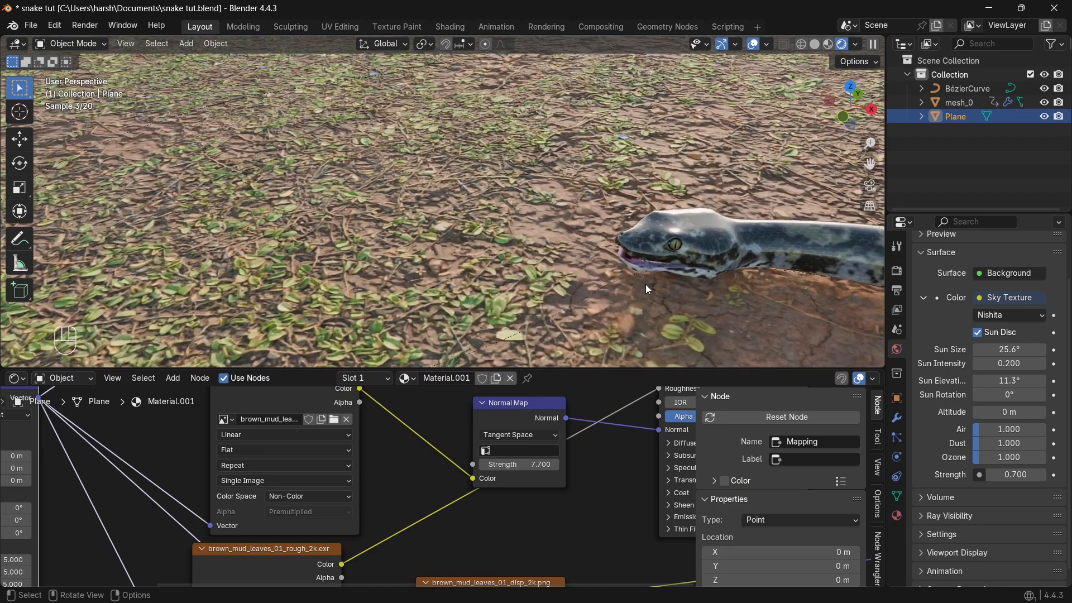
pyautogui.scroll(-2, 645, 284)
# Select the snake mesh and move its Normal/Map node up beside the Principled BSDF in the skin.001 material
pyautogui.click(694, 255)
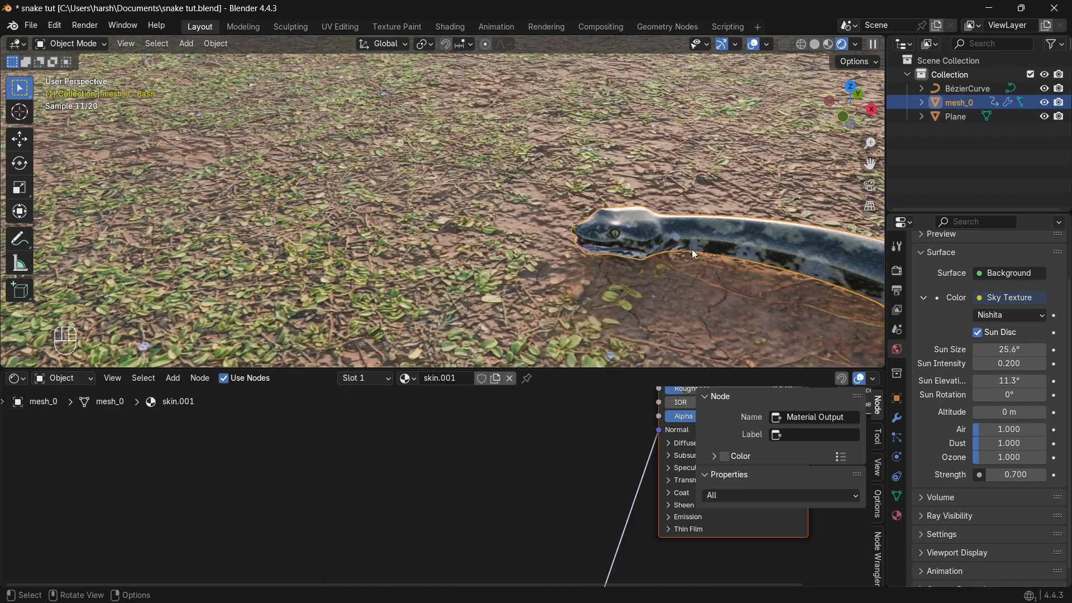
pyautogui.scroll(-5, 526, 436)
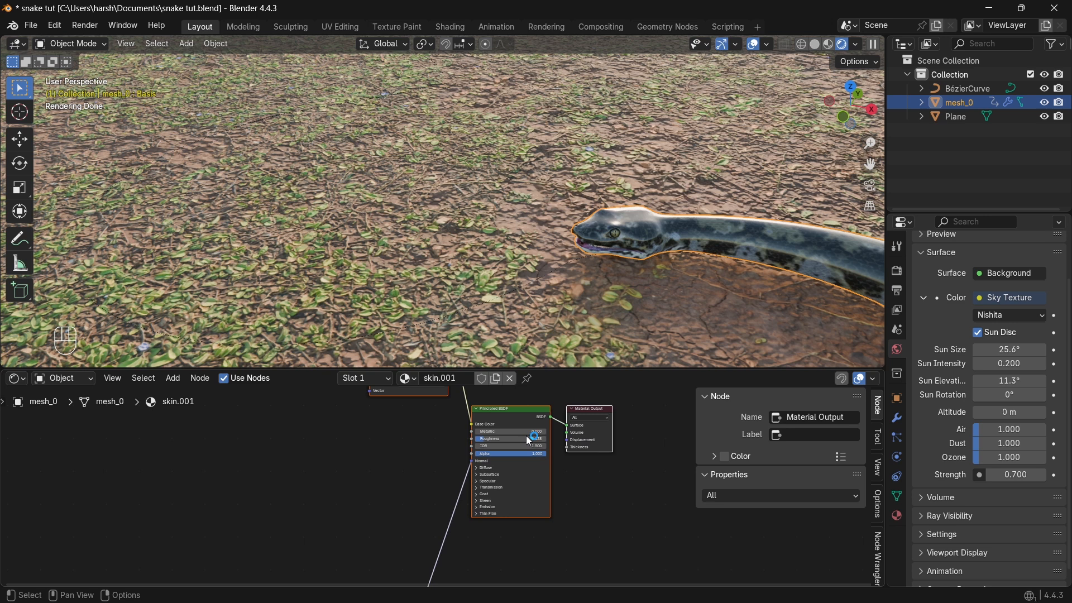
pyautogui.moveTo(509, 475); pyautogui.dragTo(510, 373, button='middle')
pyautogui.moveTo(488, 485); pyautogui.dragTo(513, 406)
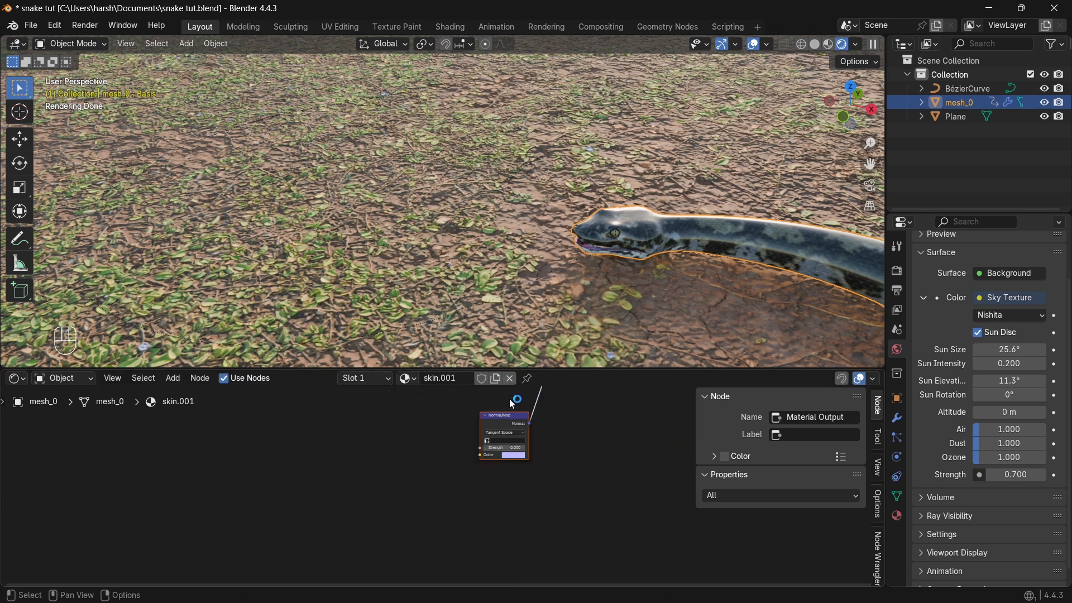
pyautogui.moveTo(514, 401); pyautogui.dragTo(504, 493, button='middle')
pyautogui.moveTo(500, 393)
pyautogui.mouseDown(button='middle')
pyautogui.moveTo(501, 493)
pyautogui.moveTo(499, 414)
pyautogui.mouseUp(button='middle')
pyautogui.click(500, 492)
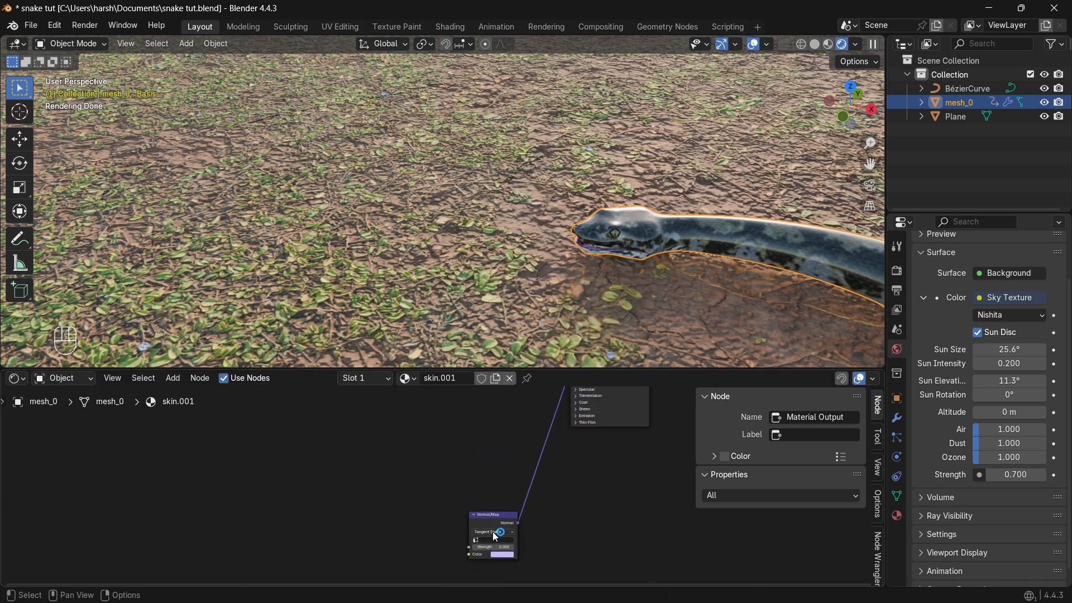
pyautogui.moveTo(491, 523); pyautogui.dragTo(506, 375)
pyautogui.moveTo(507, 380); pyautogui.dragTo(526, 430, button='middle')
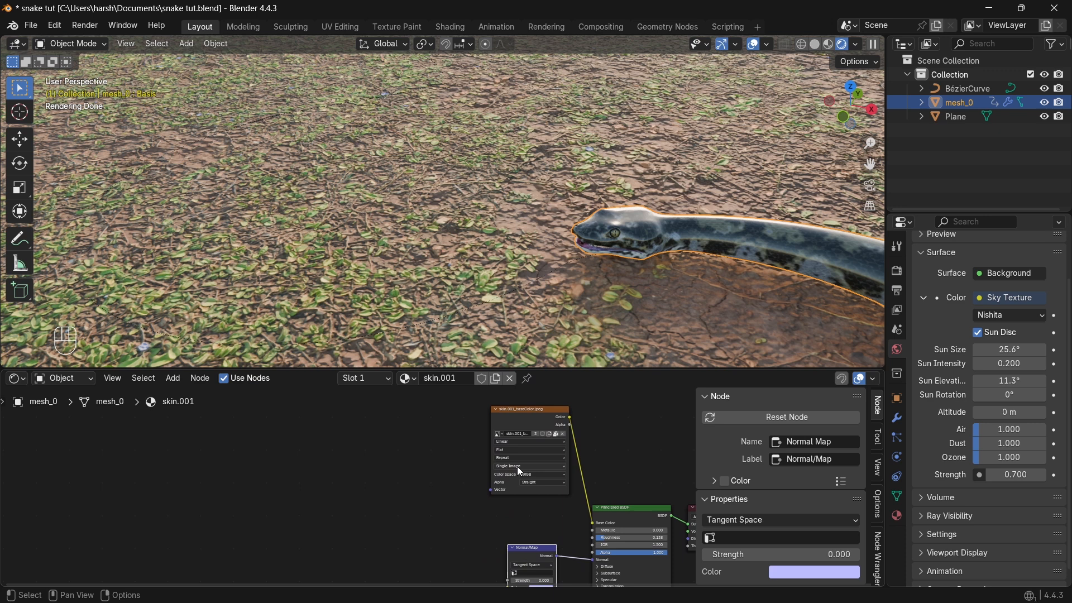
# Duplicate the skin.001_baseColor texture node and place the copy beside the Normal/Map node
pyautogui.click(525, 429)
pyautogui.hotkey('shift', 'd')
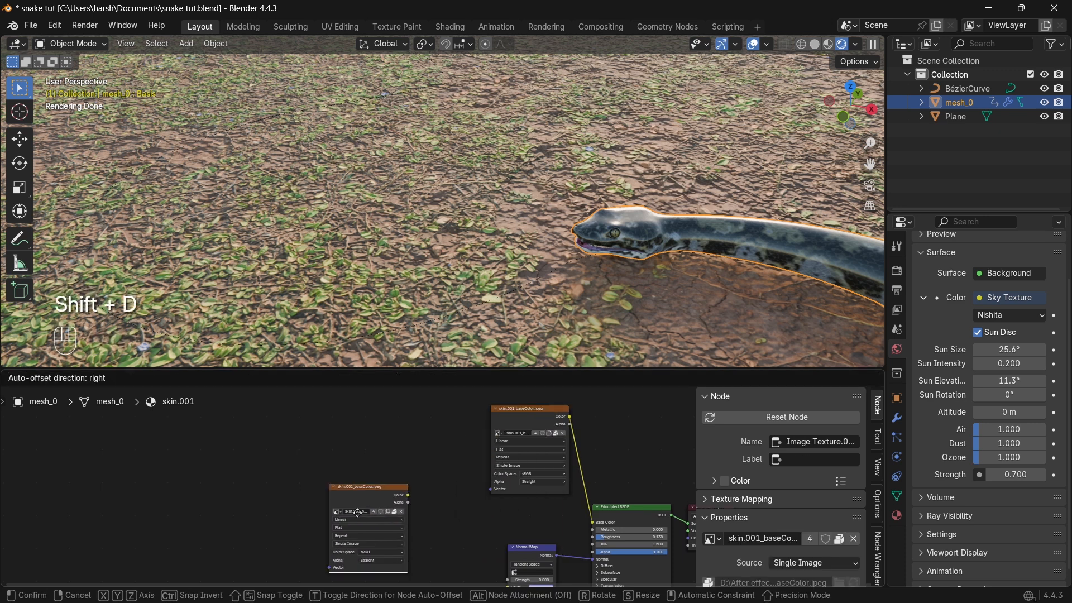
pyautogui.click(390, 547)
pyautogui.moveTo(391, 547); pyautogui.dragTo(350, 459, button='middle')
pyautogui.scroll(2, 396, 507)
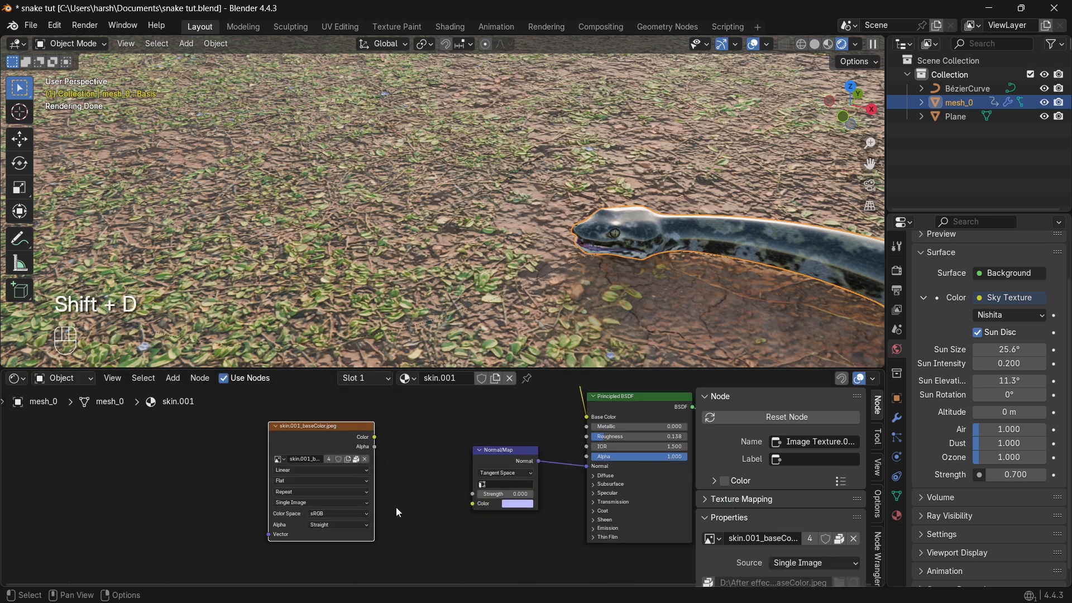
# Delete the Normal/Map node from the skin.001 material
pyautogui.moveTo(373, 455); pyautogui.dragTo(470, 520)
pyautogui.click(501, 470)
pyautogui.moveTo(501, 470); pyautogui.dragTo(386, 475, button='middle')
pyautogui.press('Delete')
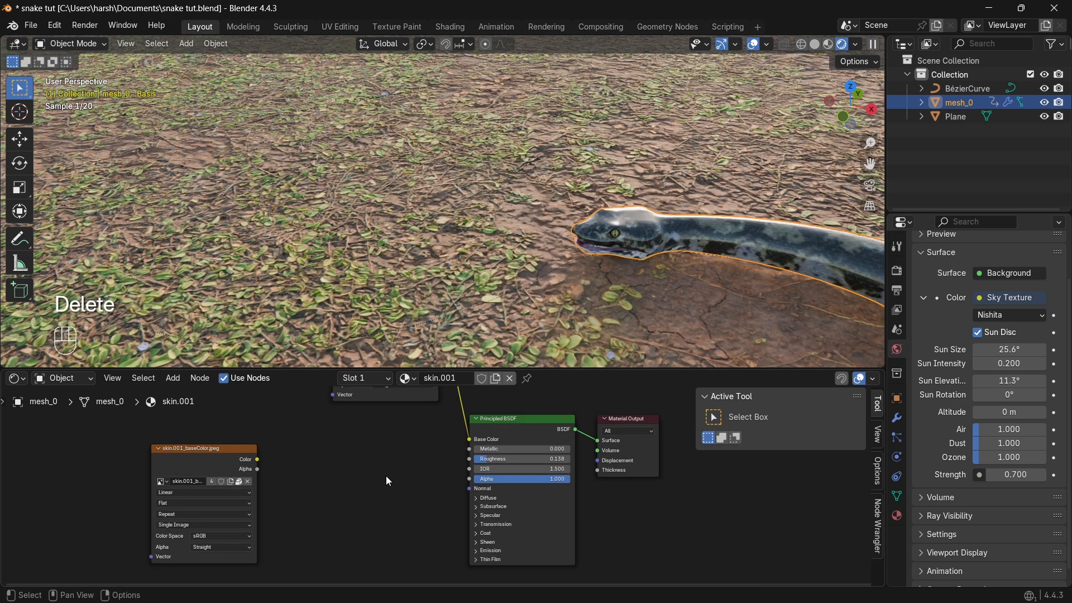
# Add a Bump node below the Material Output in the snake's skin.001 material
pyautogui.hotkey('shift', 'a')
pyautogui.moveTo(379, 490)
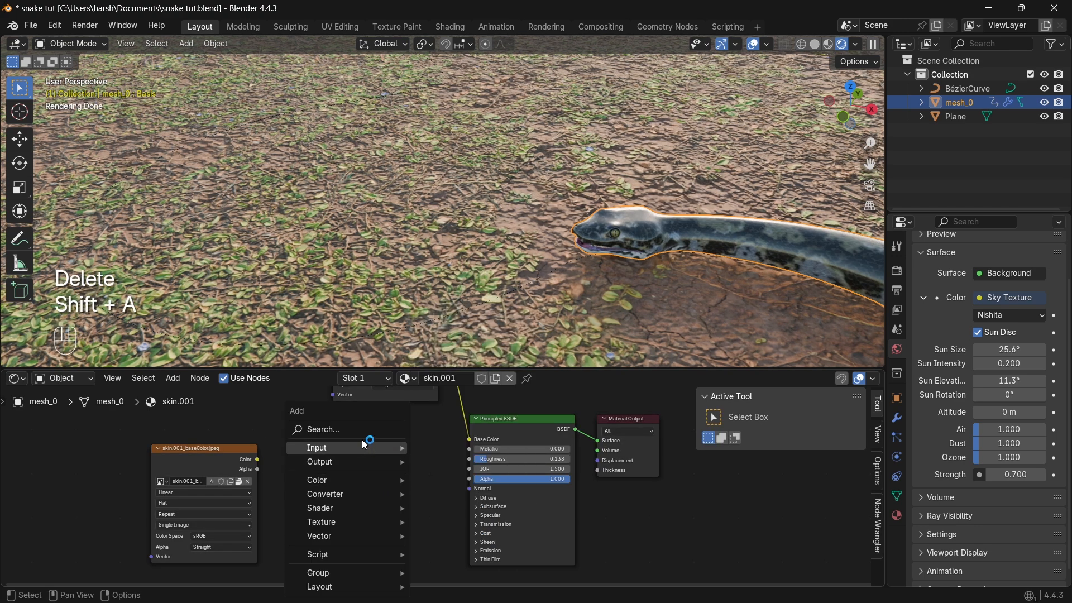
pyautogui.click(362, 432)
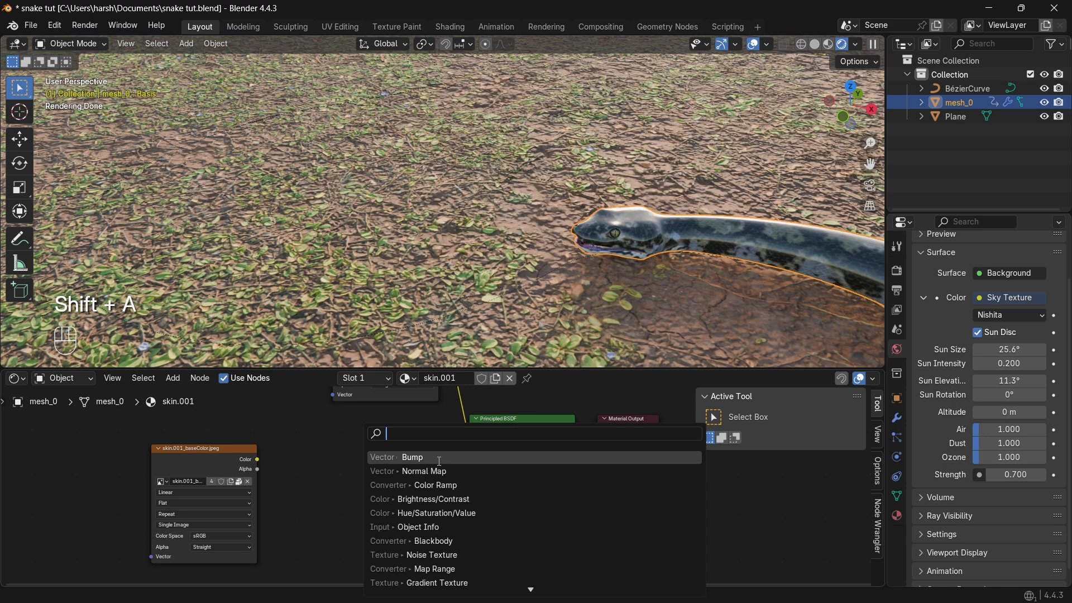
pyautogui.click(427, 458)
pyautogui.click(585, 498)
pyautogui.moveTo(585, 497); pyautogui.dragTo(445, 497, button='middle')
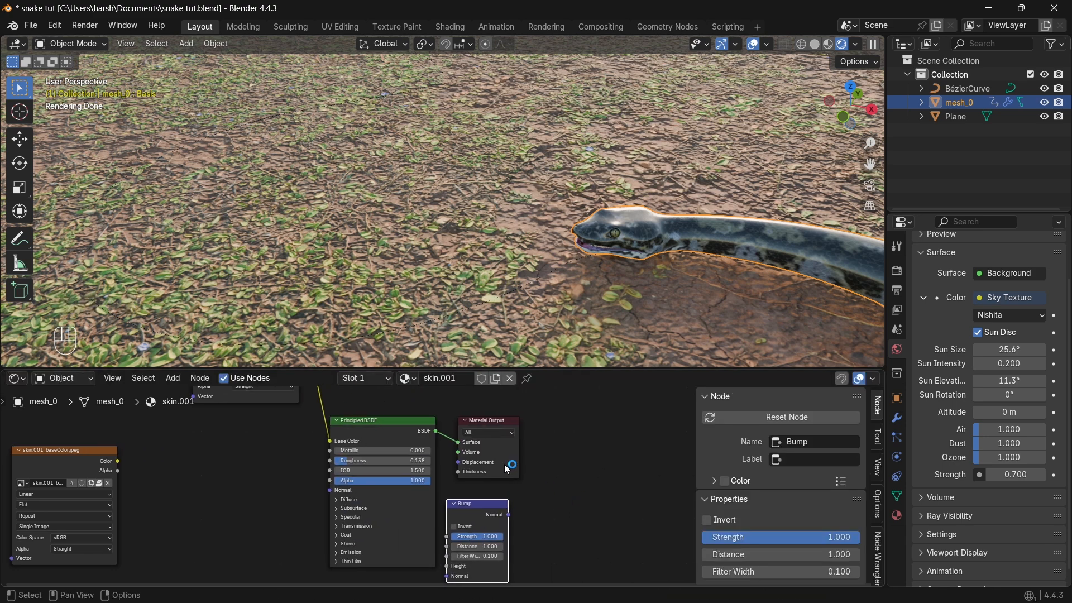
# Move the Material Output away from the Principled BSDF and place the duplicated baseColor texture near the Bump node
pyautogui.moveTo(512, 452); pyautogui.dragTo(636, 447)
pyautogui.moveTo(458, 532); pyautogui.dragTo(435, 481, button='middle')
pyautogui.moveTo(446, 454); pyautogui.dragTo(474, 454)
pyautogui.moveTo(247, 479); pyautogui.dragTo(315, 507, button='middle')
pyautogui.moveTo(132, 433); pyautogui.dragTo(389, 580)
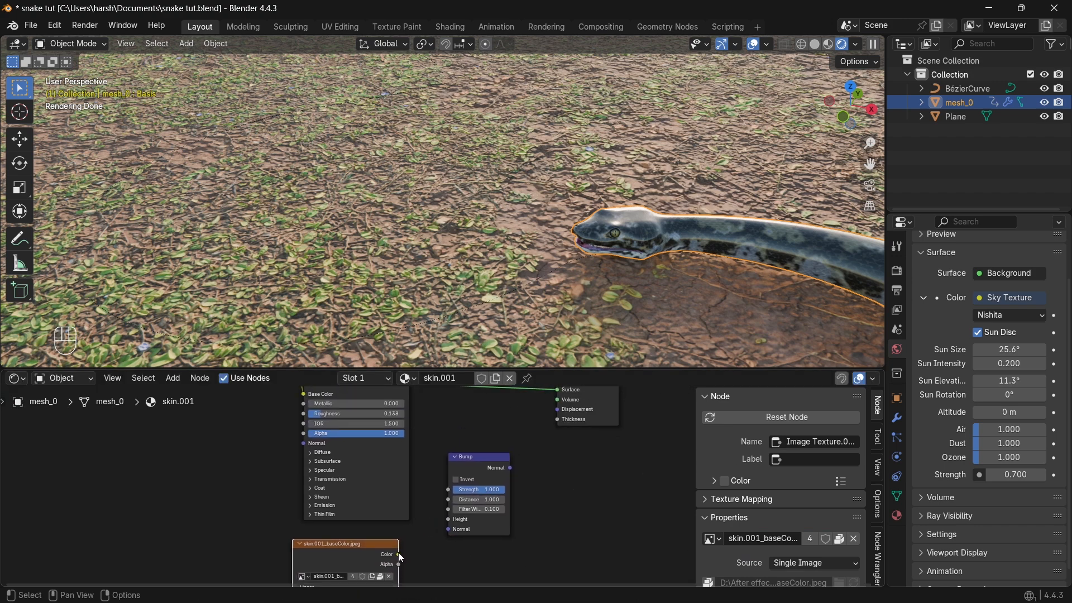
# Connect the duplicated baseColor texture's Color to the Bump node's Normal input, and the Bump's Normal output to the Material Output's Displacement
pyautogui.moveTo(429, 525); pyautogui.dragTo(444, 530)
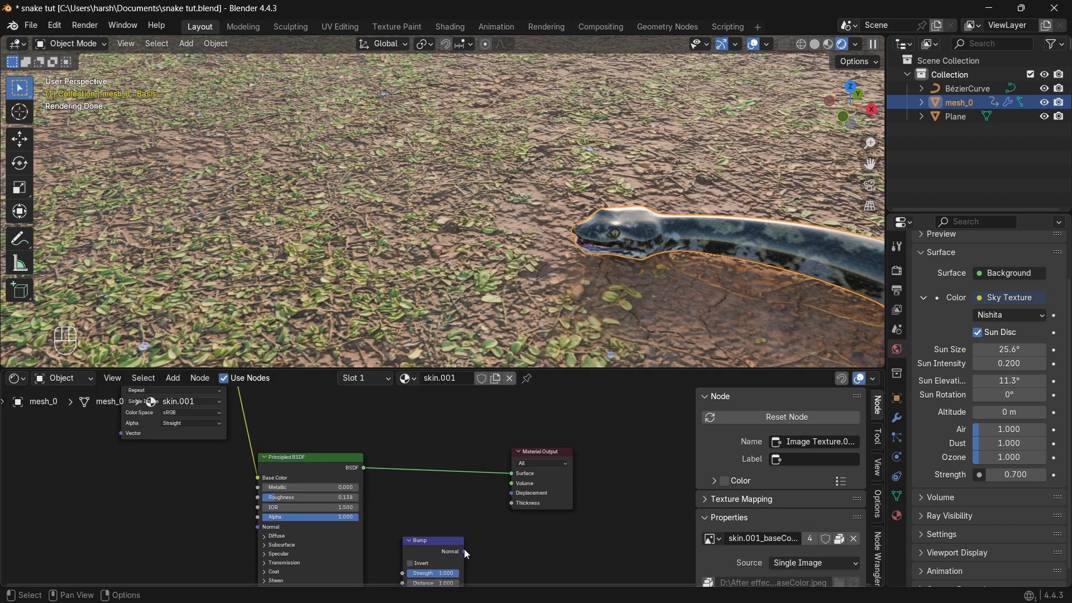
pyautogui.moveTo(463, 551); pyautogui.dragTo(509, 493)
pyautogui.keyDown('shift'); pyautogui.scroll(-5, 503, 497); pyautogui.keyUp('shift')
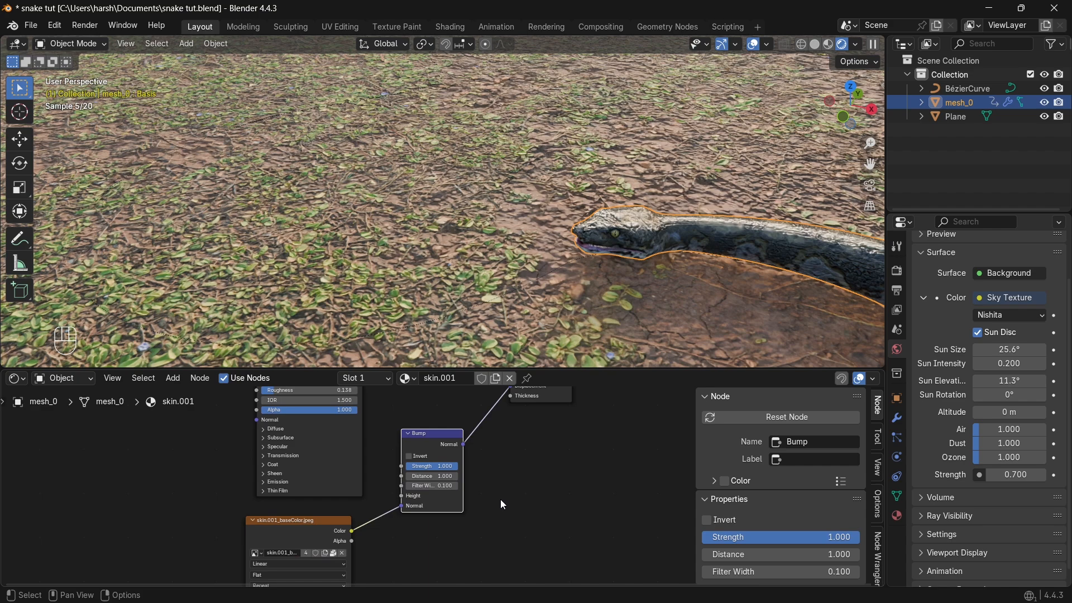
pyautogui.scroll(2, 465, 516)
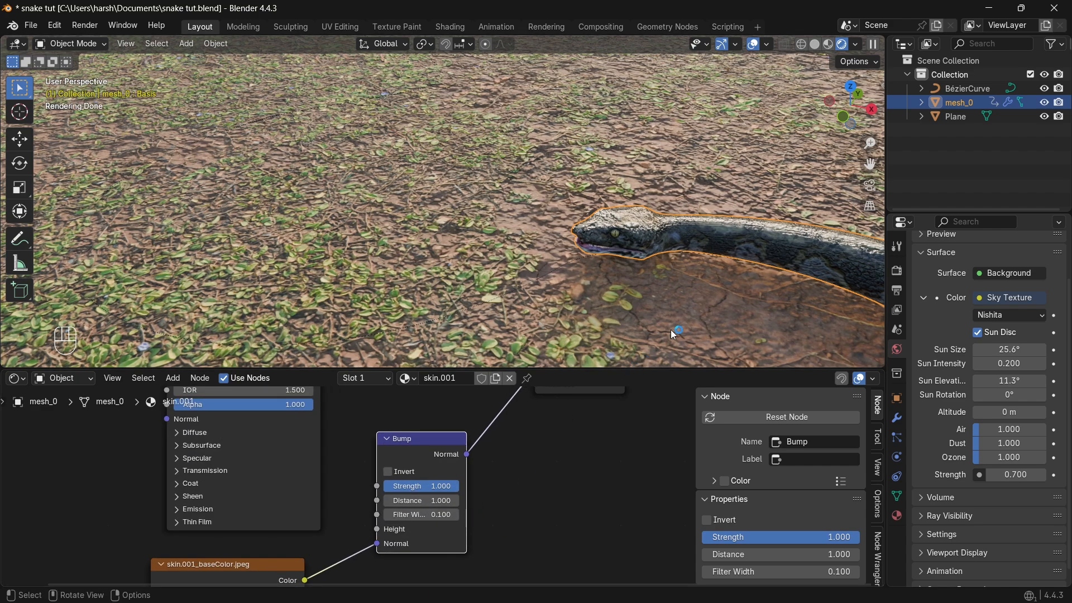
pyautogui.scroll(3, 691, 282)
pyautogui.scroll(-3, 691, 283)
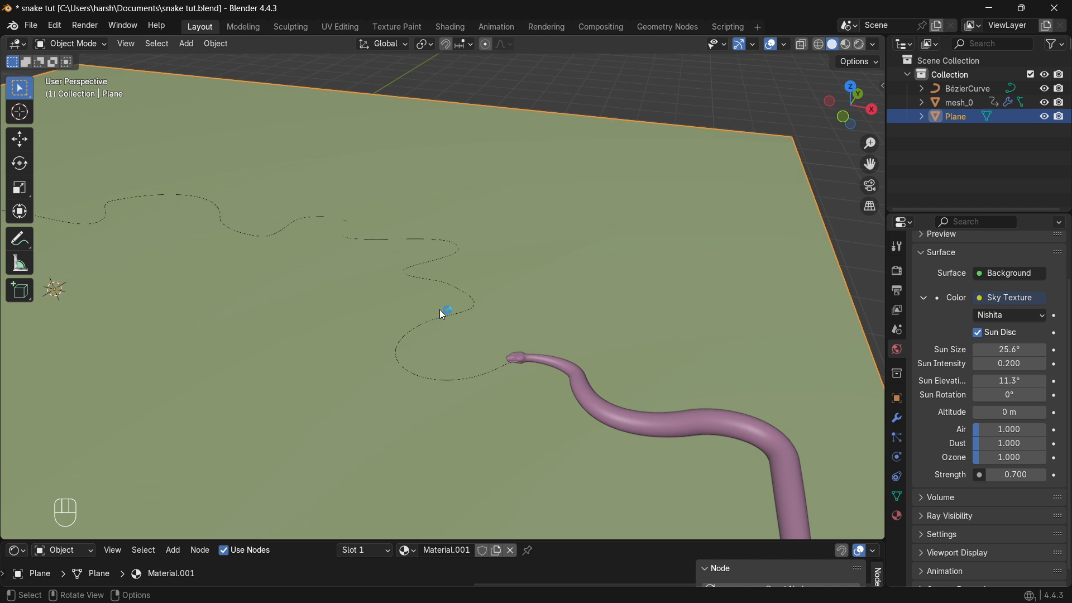
# Import tree.fbx from the Models folder as an FBX file
pyautogui.press('F4')
pyautogui.moveTo(431, 389)
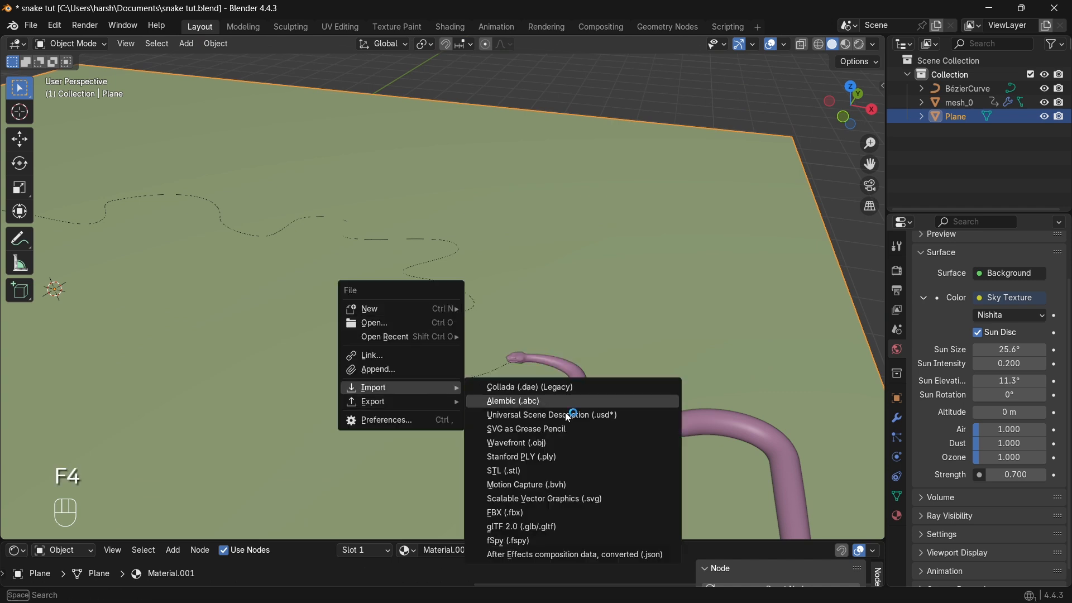
pyautogui.click(567, 511)
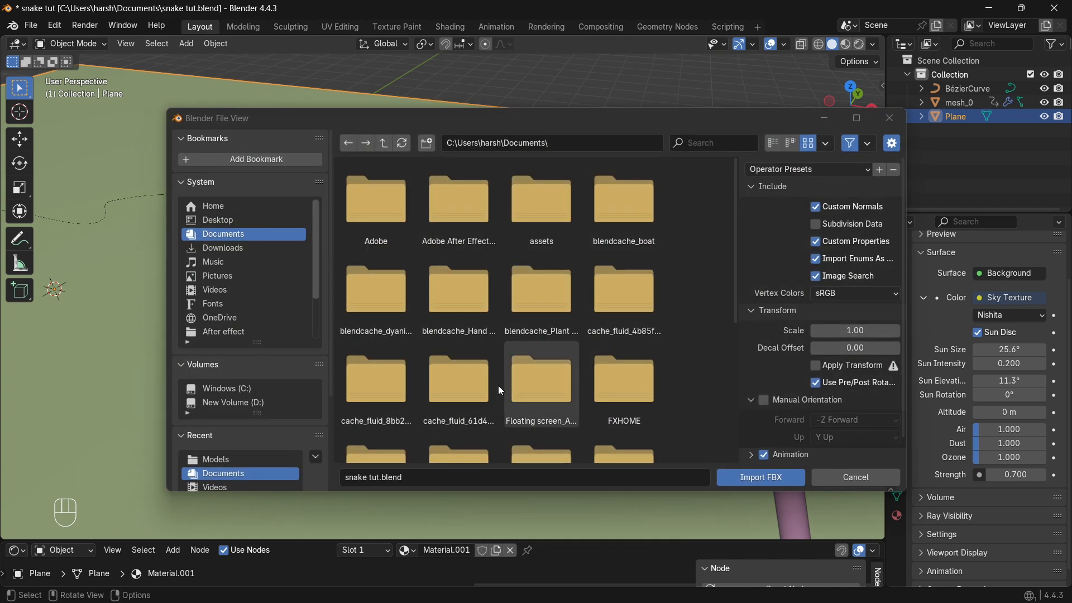
pyautogui.click(248, 457)
pyautogui.scroll(-8, 545, 356)
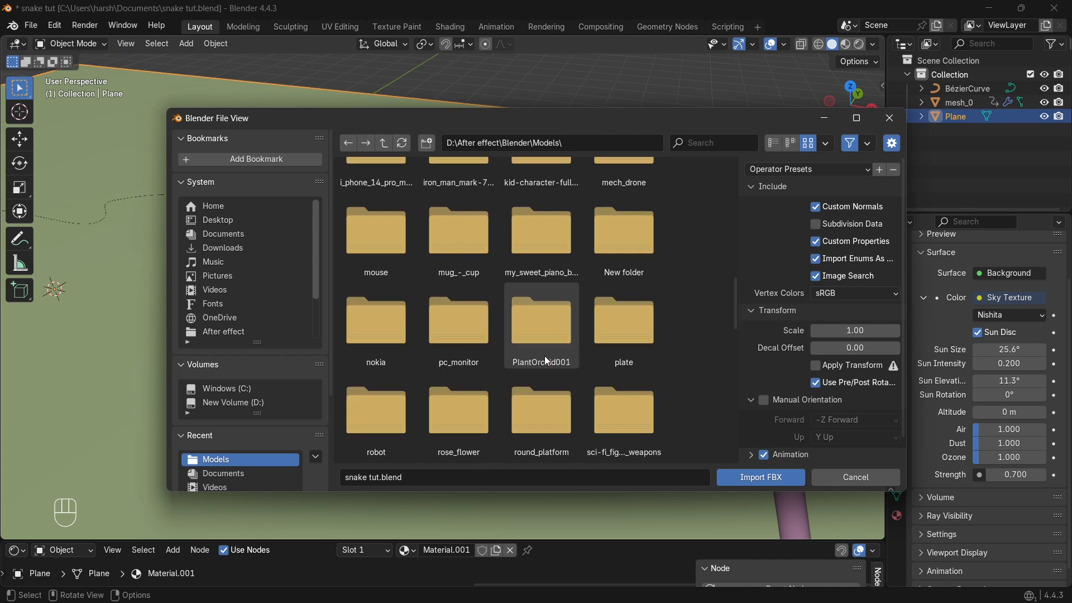
pyautogui.click(624, 324)
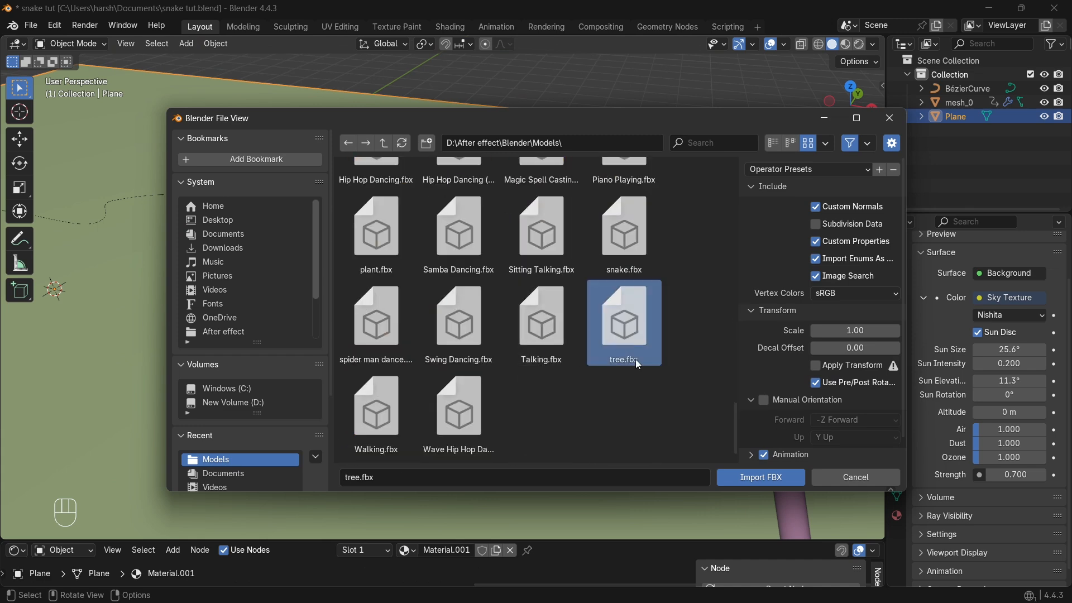
pyautogui.click(742, 477)
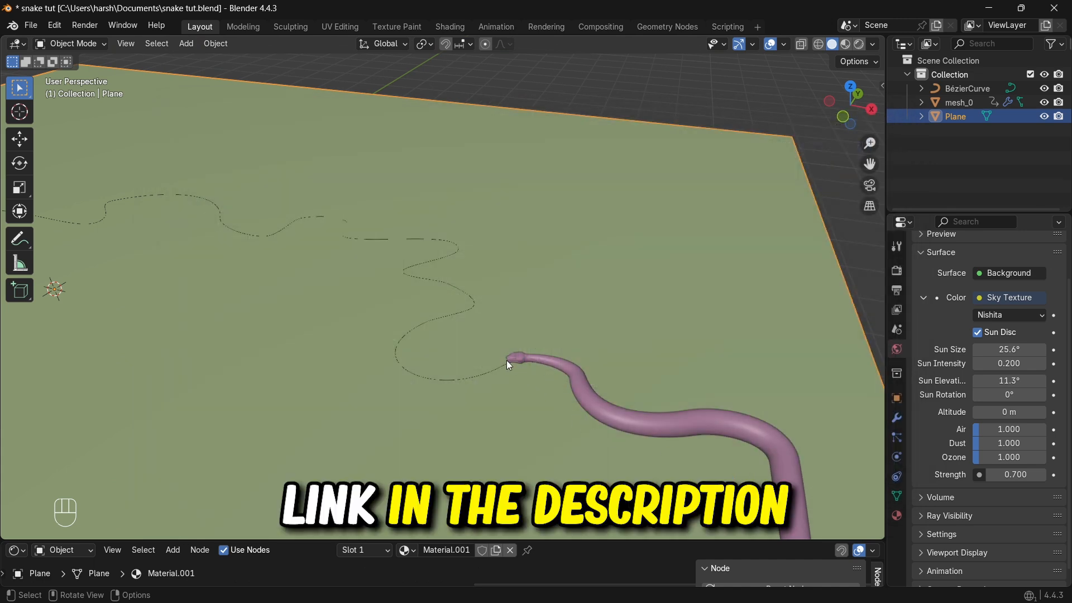
# Switch the viewport to rendered shading and look over the imported trees, bushes and grass beside the ground plane
pyautogui.scroll(-10, 507, 361)
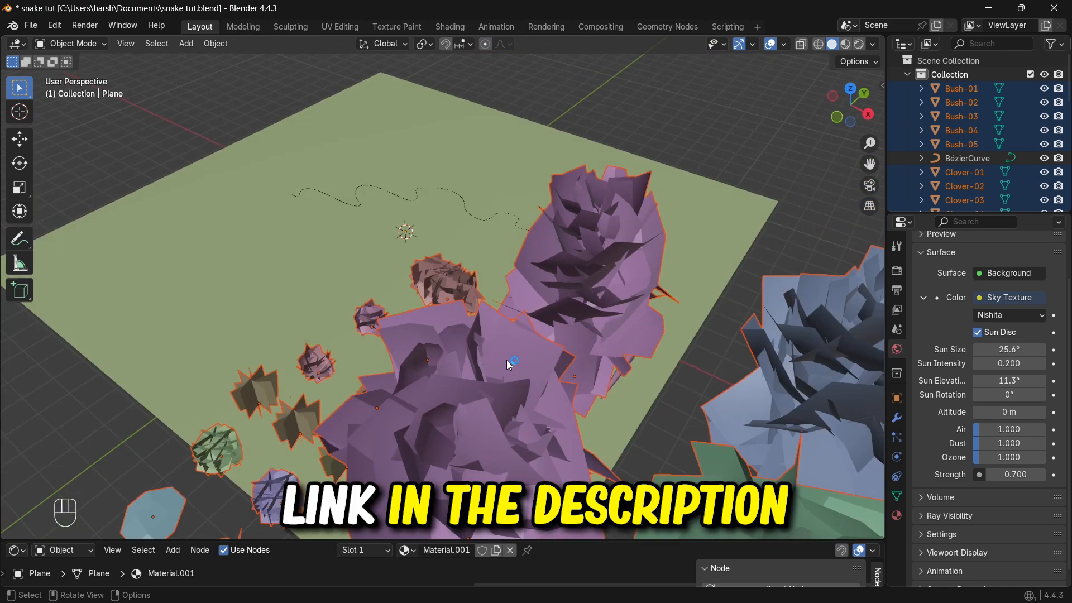
pyautogui.moveTo(507, 360); pyautogui.dragTo(625, 323, button='middle')
pyautogui.scroll(-4, 507, 360)
pyautogui.moveTo(507, 360)
pyautogui.mouseDown(button='middle')
pyautogui.moveTo(541, 343)
pyautogui.moveTo(541, 321)
pyautogui.moveTo(538, 357)
pyautogui.mouseUp(button='middle')
pyautogui.scroll(-2, 507, 360)
pyautogui.click(860, 45)
pyautogui.keyDown('shift'); pyautogui.moveTo(559, 313); pyautogui.dragTo(597, 256, button='middle'); pyautogui.keyUp('shift')
pyautogui.scroll(6, 407, 348)
pyautogui.moveTo(371, 312); pyautogui.dragTo(410, 396, button='middle')
pyautogui.scroll(-6, 407, 347)
# Select several imported trees, including Tree-03-4, and move them together onto the ground plane in top view
pyautogui.click(662, 139)
pyautogui.click(682, 135)
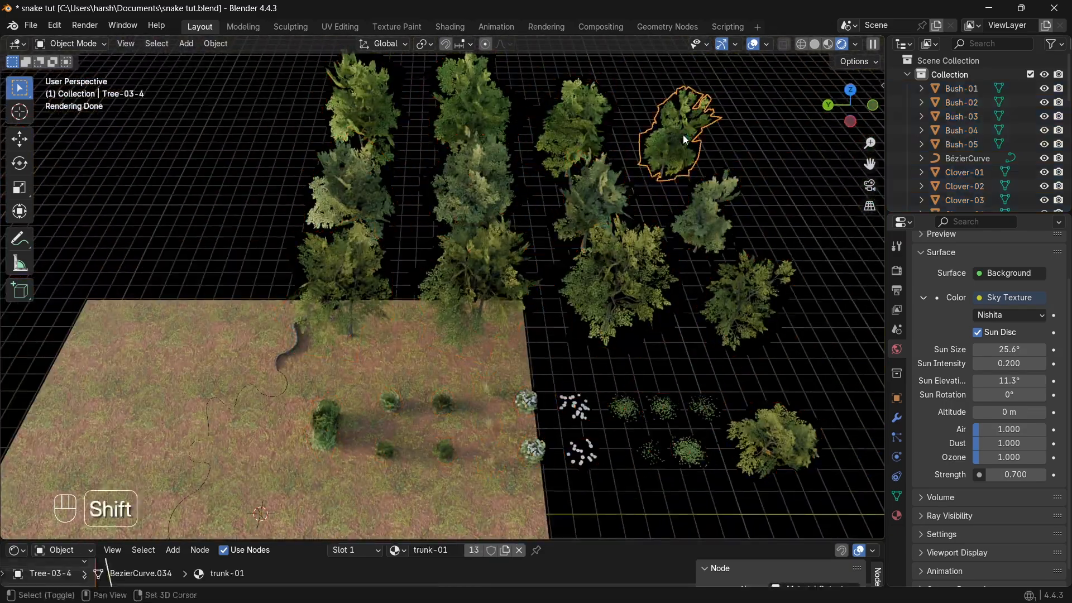
pyautogui.keyDown('shift'); pyautogui.click(601, 193); pyautogui.keyUp('shift')
pyautogui.keyDown('shift'); pyautogui.click(478, 184); pyautogui.keyUp('shift')
pyautogui.click(850, 90)
pyautogui.scroll(-3, 558, 252)
pyautogui.press('g')
pyautogui.click(358, 245)
pyautogui.moveTo(391, 251); pyautogui.dragTo(405, 301, button='middle')
pyautogui.click(846, 118)
# Select Bush-02 and two neighbouring bushes and move them to the far side of the snake's curve path
pyautogui.click(430, 268)
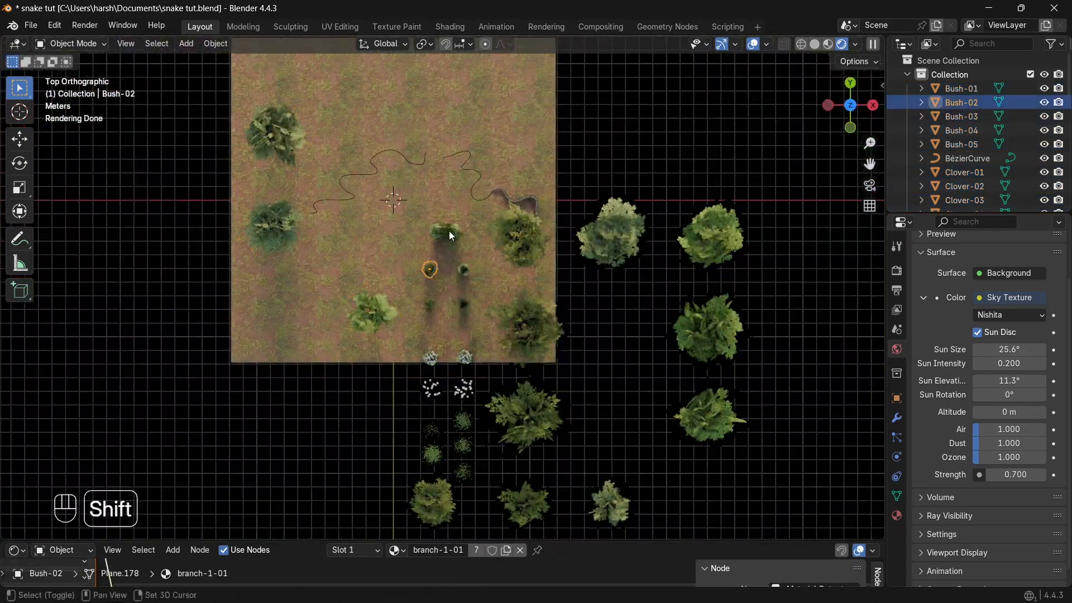
pyautogui.keyDown('shift'); pyautogui.click(448, 230); pyautogui.keyUp('shift')
pyautogui.keyDown('shift'); pyautogui.click(463, 268); pyautogui.keyUp('shift')
pyautogui.press('g')
pyautogui.click(449, 129)
# Move further trees one at a time, including Tree-03-2, from outside the ground plane to spots around the snake's path
pyautogui.click(449, 130)
pyautogui.press('g')
pyautogui.click(691, 251)
pyautogui.press('g')
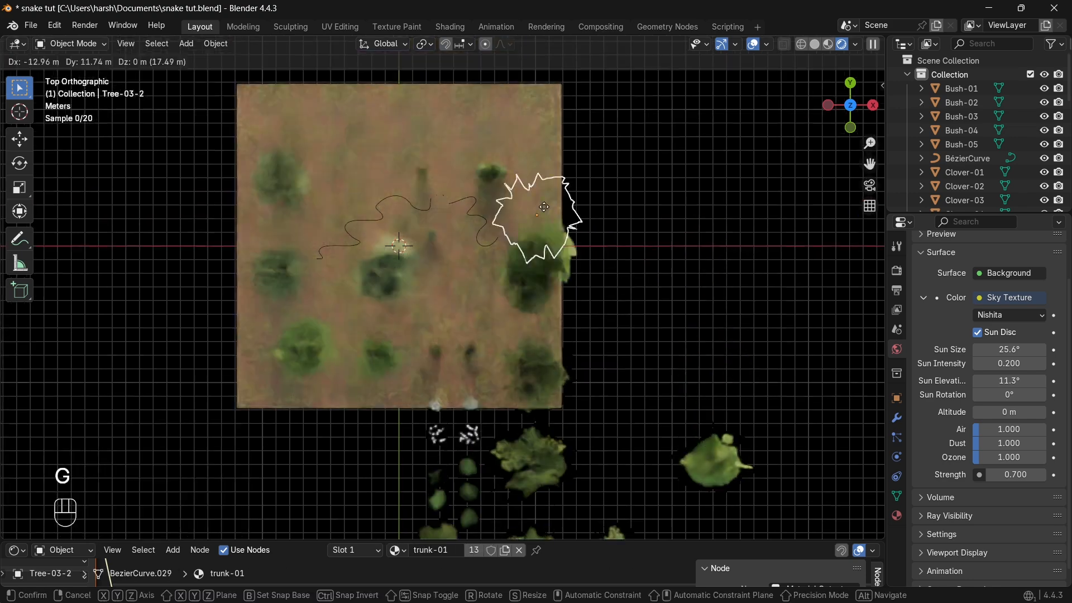
pyautogui.click(527, 234)
pyautogui.click(431, 235)
pyautogui.press('g')
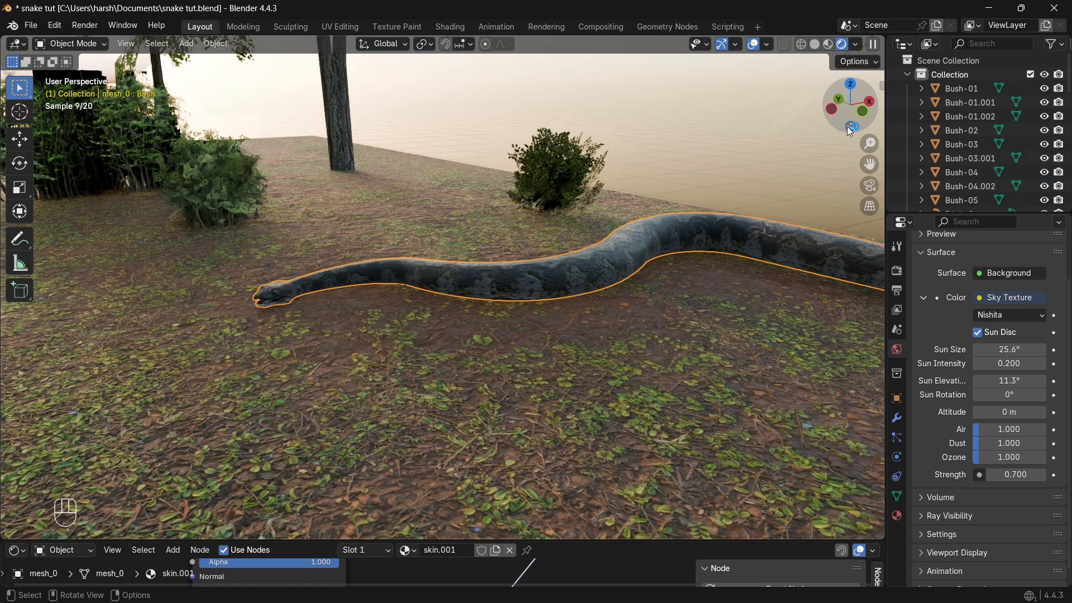
# Replace the Sky Texture in the World color with an Environment Texture
pyautogui.moveTo(869, 164); pyautogui.dragTo(920, 151)
pyautogui.click(494, 194)
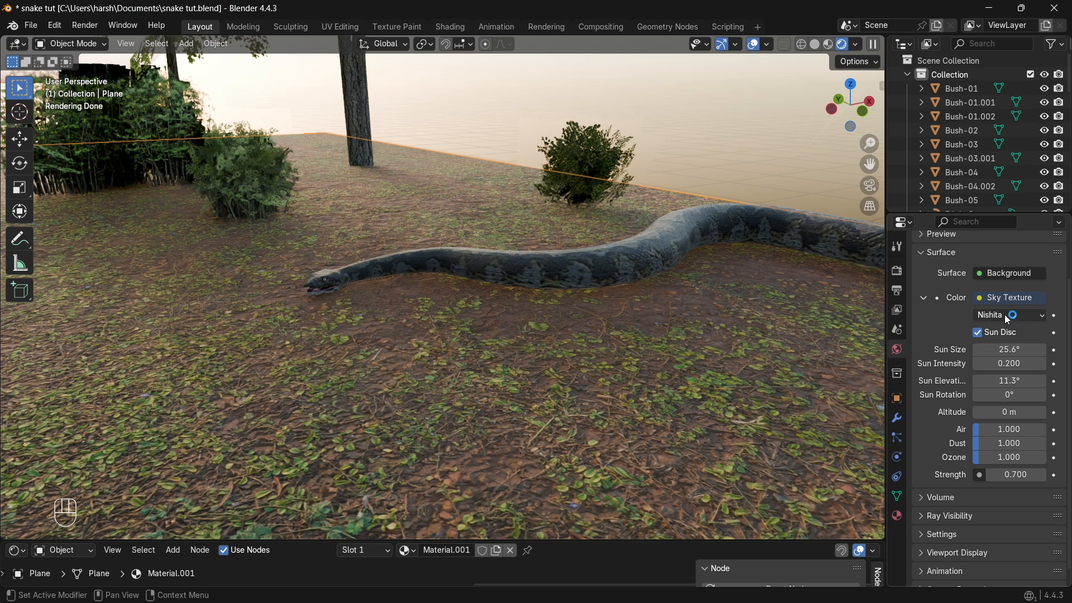
pyautogui.click(999, 298)
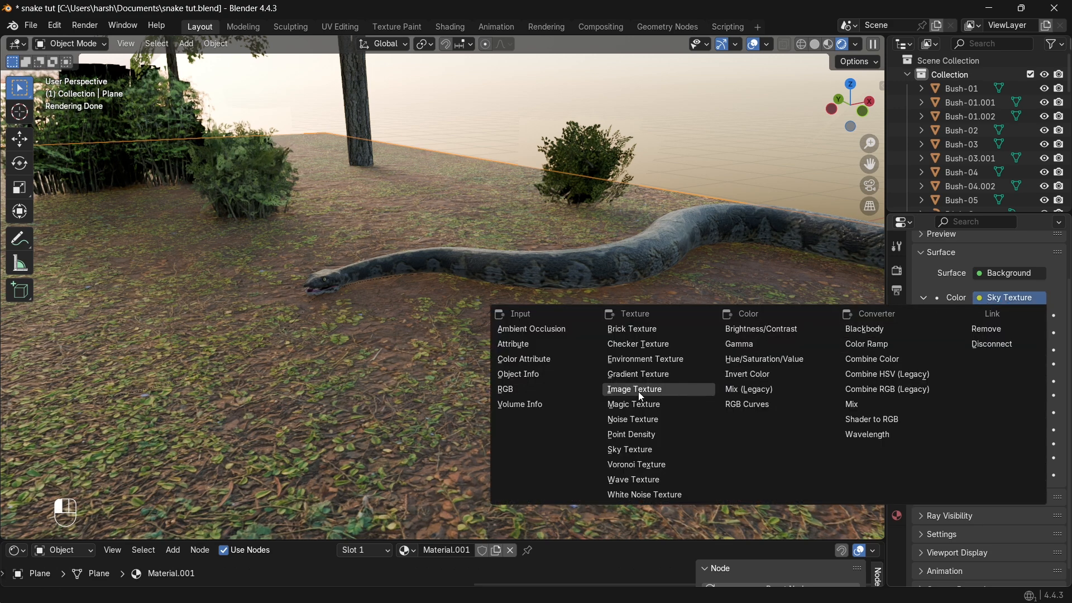
pyautogui.click(646, 359)
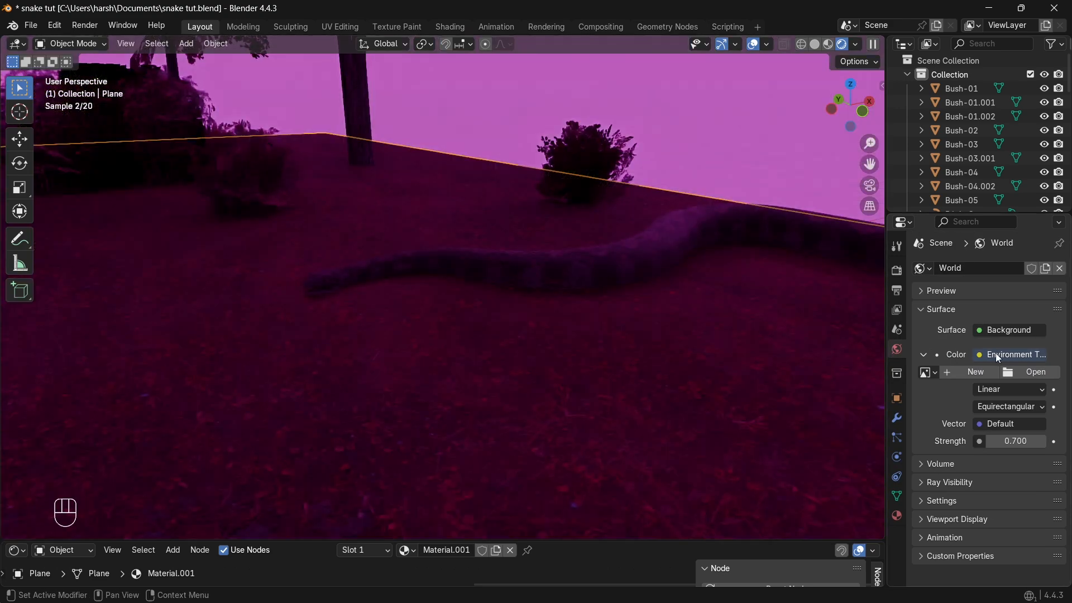
# Load the dry_orchard image from the Blender folder in D:\After effect as the environment texture and set the World strength to 1.000
pyautogui.click(999, 357)
pyautogui.click(1034, 373)
pyautogui.click(254, 391)
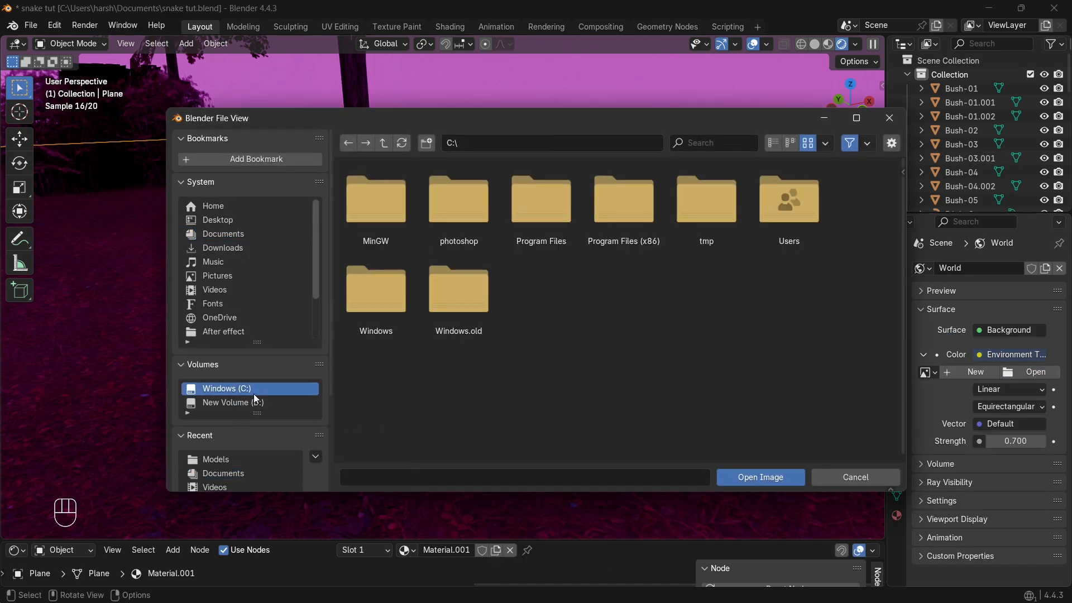
pyautogui.click(252, 403)
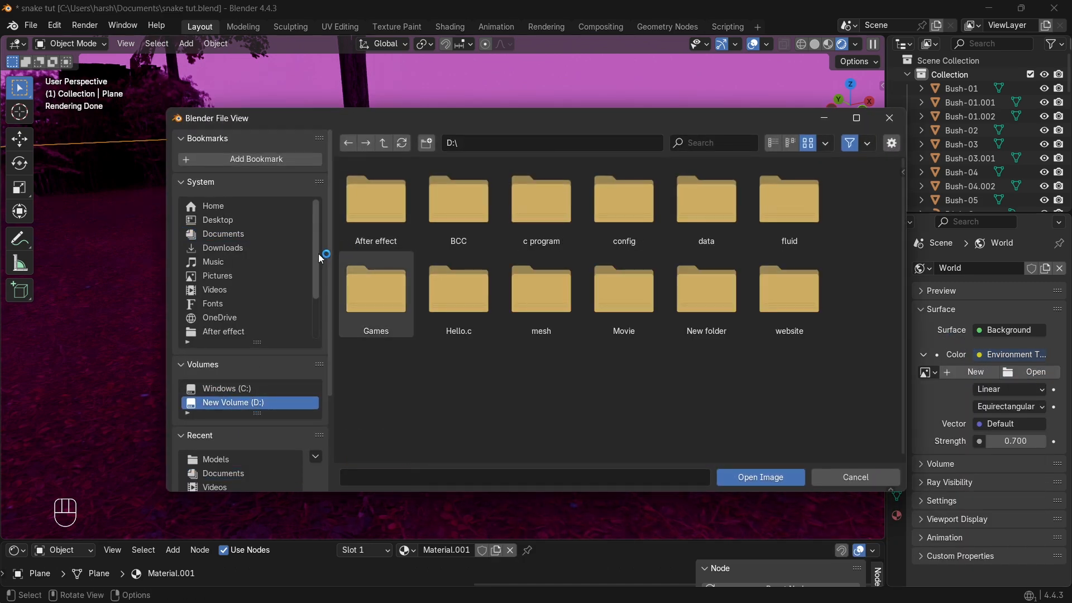
pyautogui.scroll(-3, 246, 331)
pyautogui.click(244, 273)
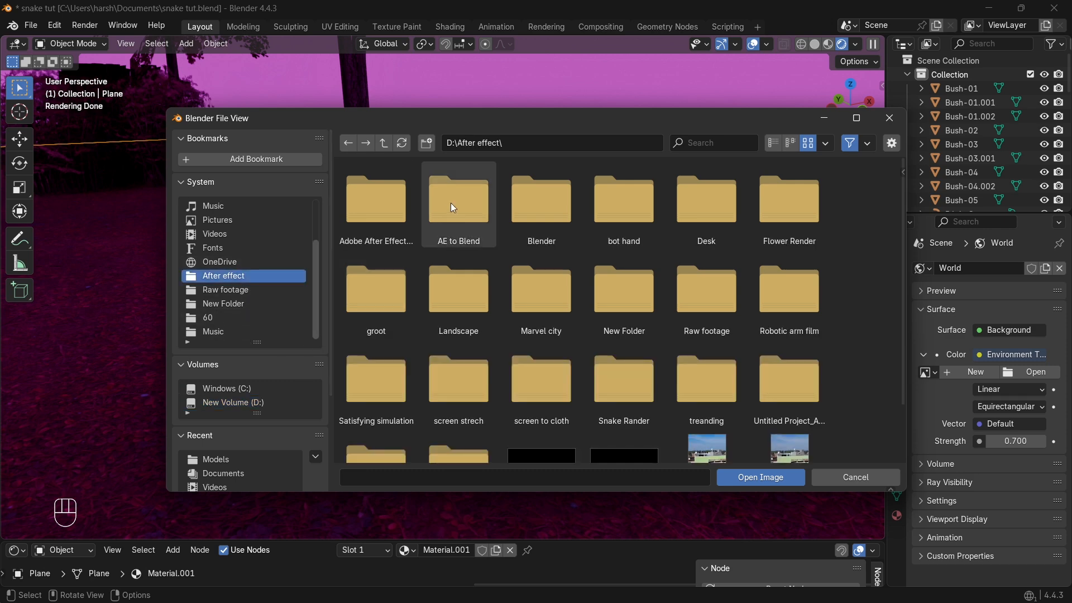
pyautogui.doubleClick(552, 200)
pyautogui.click(706, 286)
pyautogui.click(761, 477)
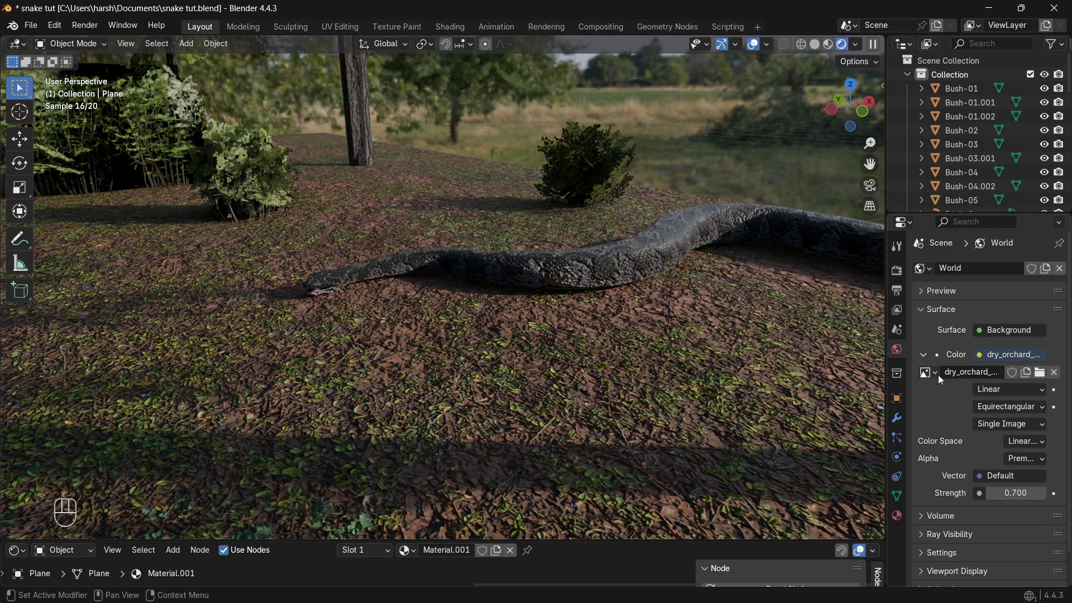
pyautogui.moveTo(1014, 493); pyautogui.dragTo(1002, 494)
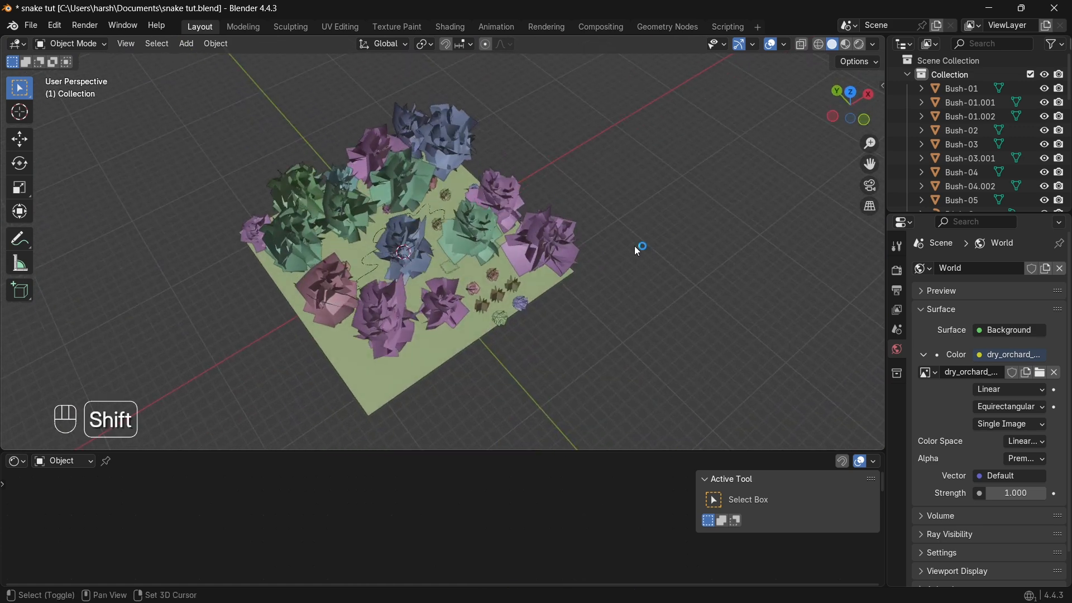
# Add a camera to the scene and enlarge the 3D viewport
pyautogui.hotkey('shift', 'a')
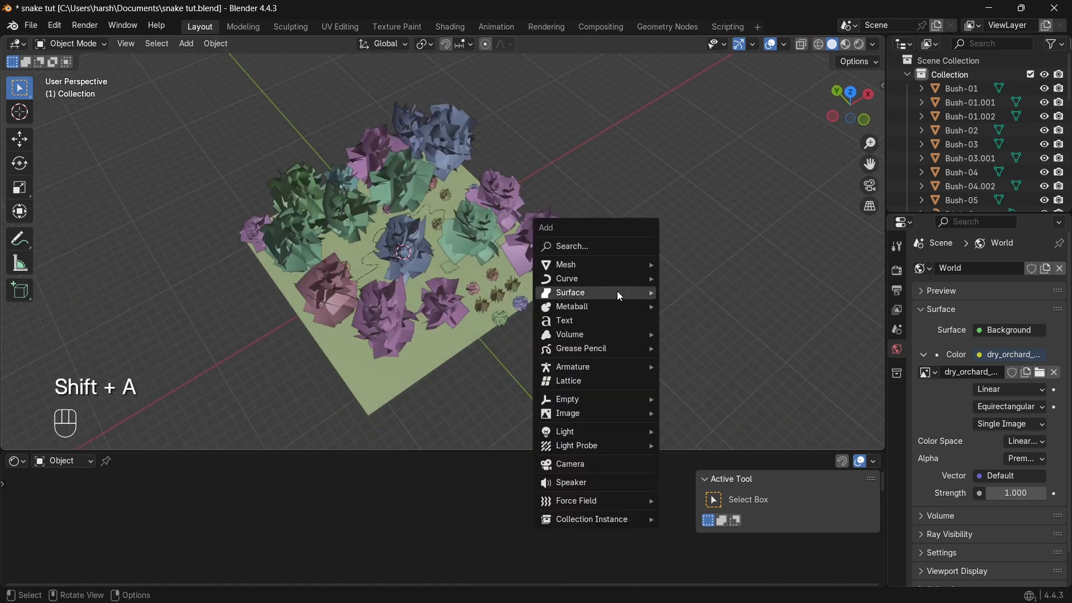
pyautogui.click(570, 463)
pyautogui.moveTo(565, 451); pyautogui.dragTo(565, 549)
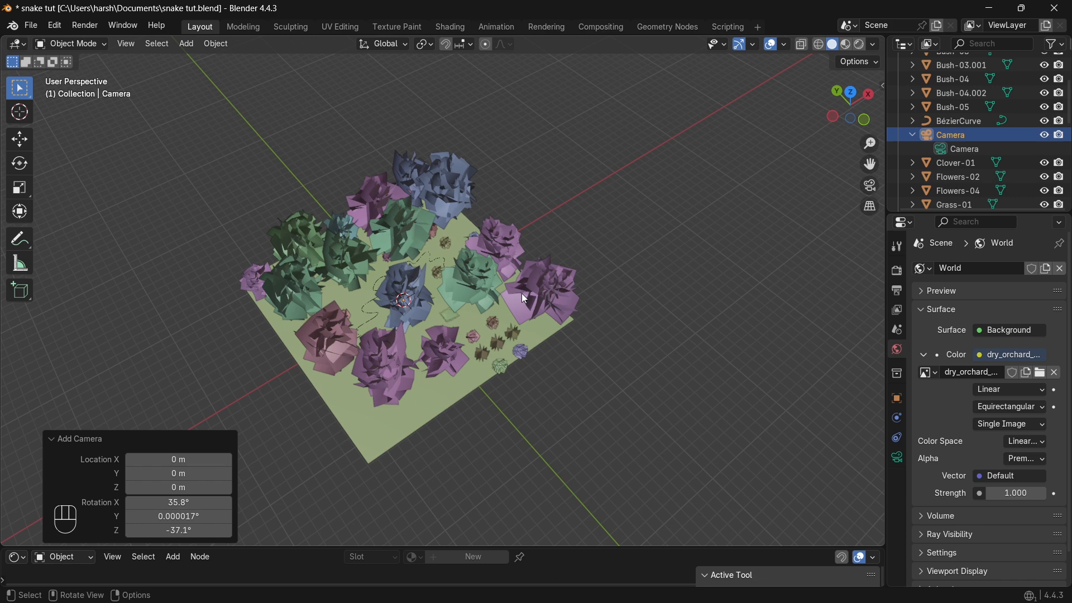
# Look through the new camera and lock it to the view
pyautogui.press('KP_0')
pyautogui.click(869, 207)
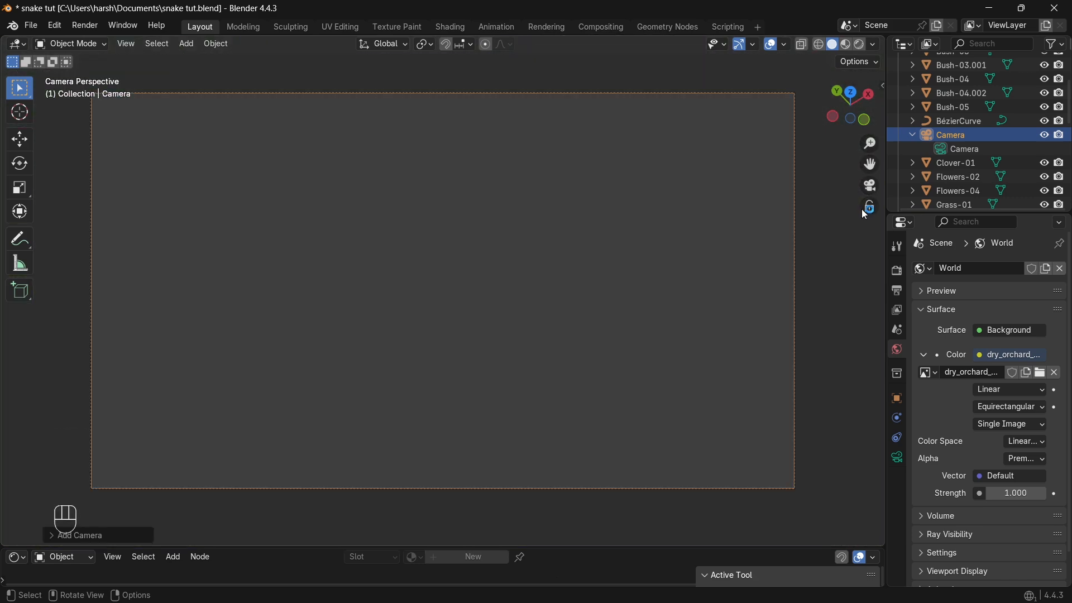
pyautogui.click(871, 208)
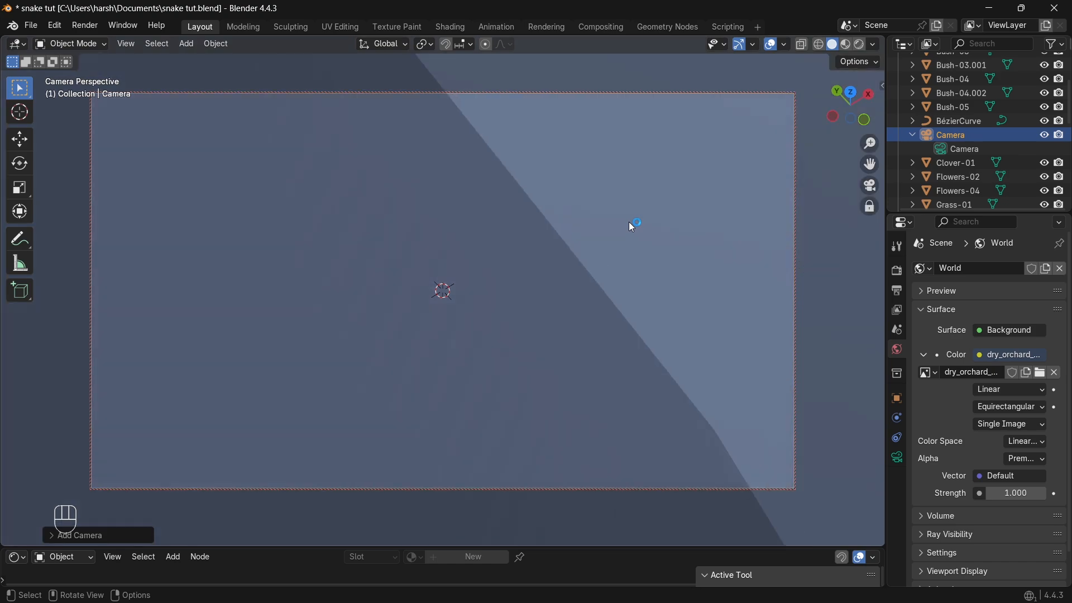
# Frame the snake at ground level with bushes and trees behind it in the camera view, using rendered shading
pyautogui.scroll(-10, 625, 221)
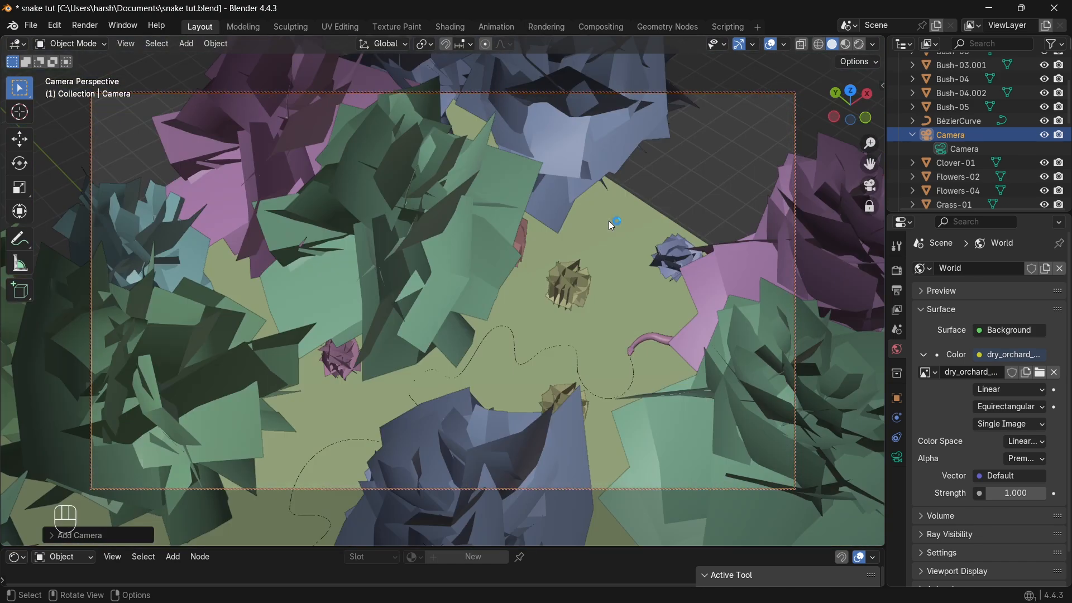
pyautogui.moveTo(609, 221); pyautogui.dragTo(553, 280, button='middle')
pyautogui.moveTo(567, 390); pyautogui.dragTo(235, 299, button='middle')
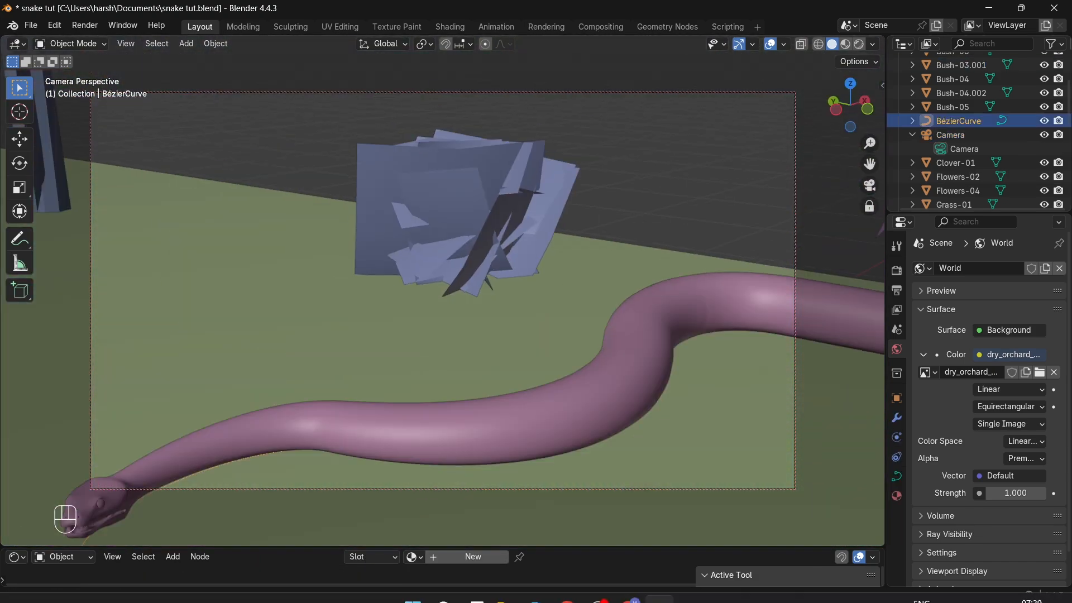
pyautogui.moveTo(869, 164)
pyautogui.mouseDown()
pyautogui.moveTo(625, 271)
pyautogui.moveTo(726, 67)
pyautogui.mouseUp()
pyautogui.moveTo(850, 104); pyautogui.dragTo(782, 112)
pyautogui.click(859, 44)
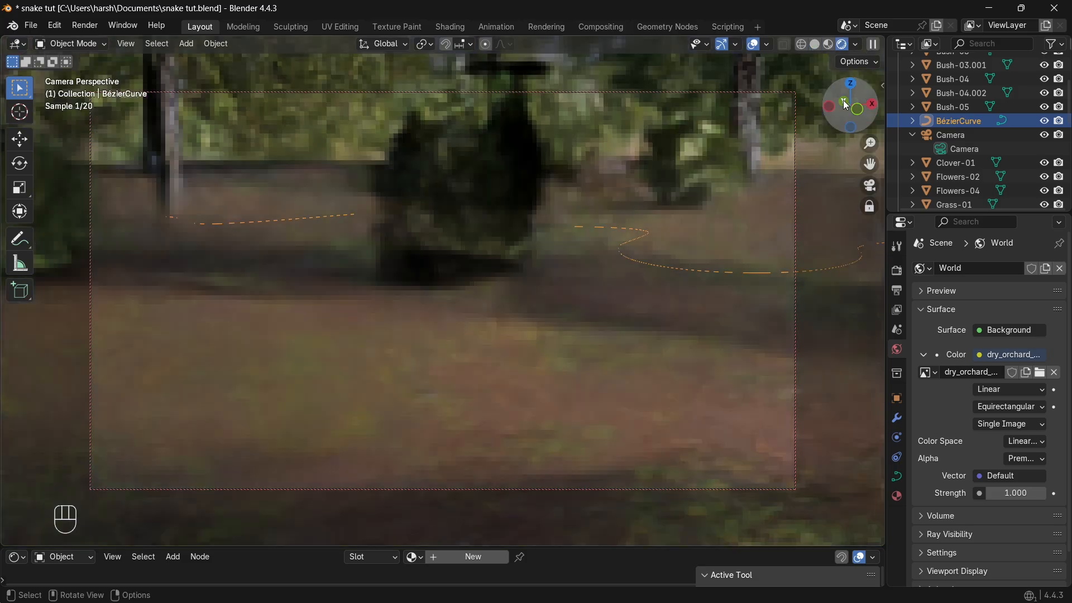
pyautogui.click(720, 261)
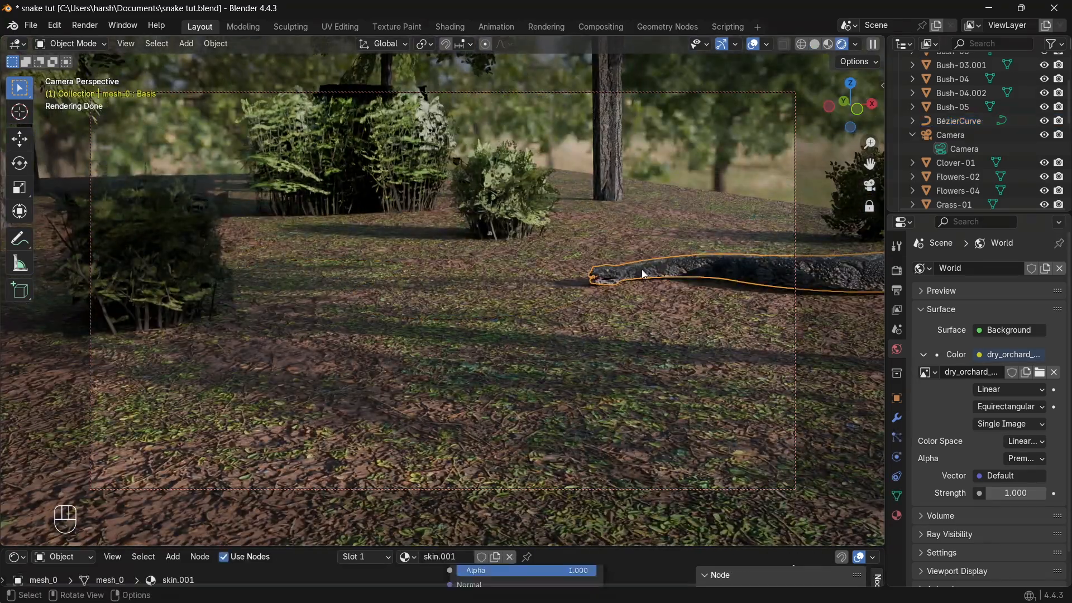
# Set the camera's focal length to 35 mm and turn on its depth of field
pyautogui.click(971, 149)
pyautogui.moveTo(1015, 334); pyautogui.dragTo(1002, 334)
pyautogui.moveTo(869, 164); pyautogui.dragTo(791, 217)
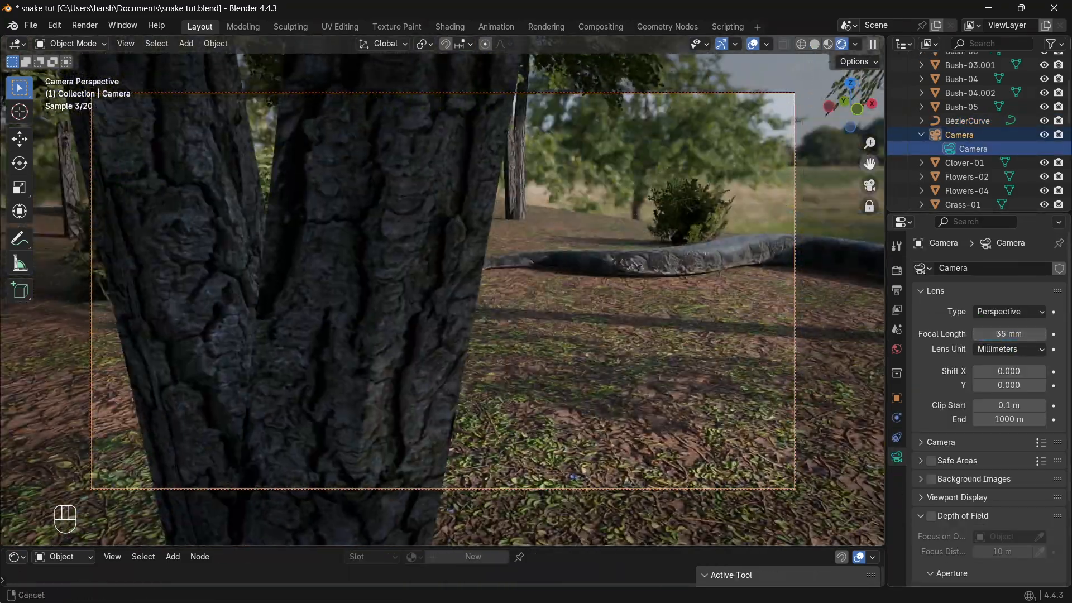
pyautogui.scroll(-4, 949, 424)
pyautogui.click(931, 417)
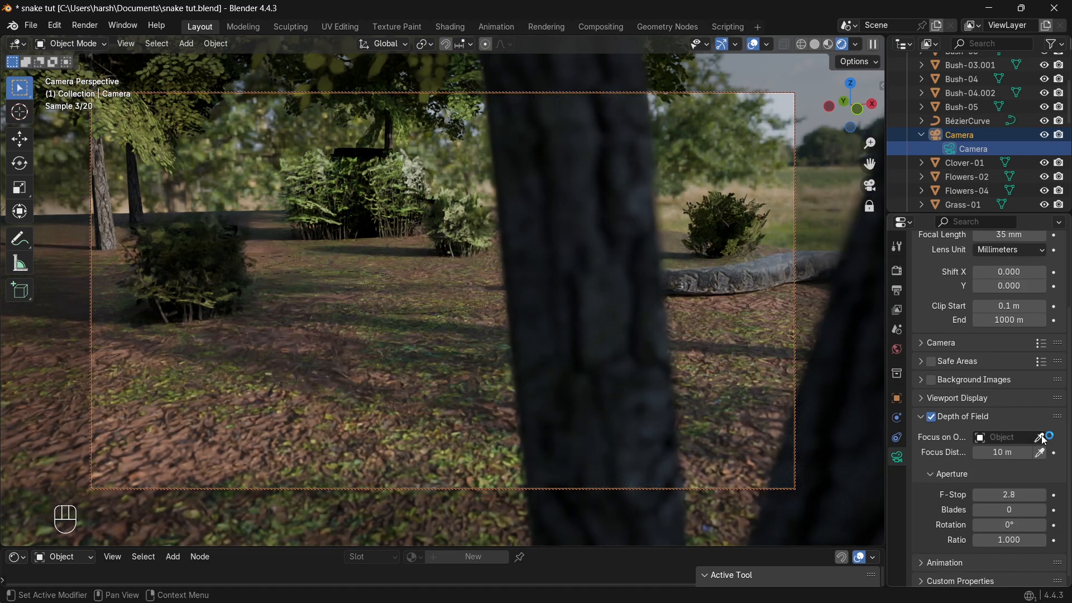
# Select the ground plane and scale it up uniformly
pyautogui.click(579, 253)
pyautogui.press('s')
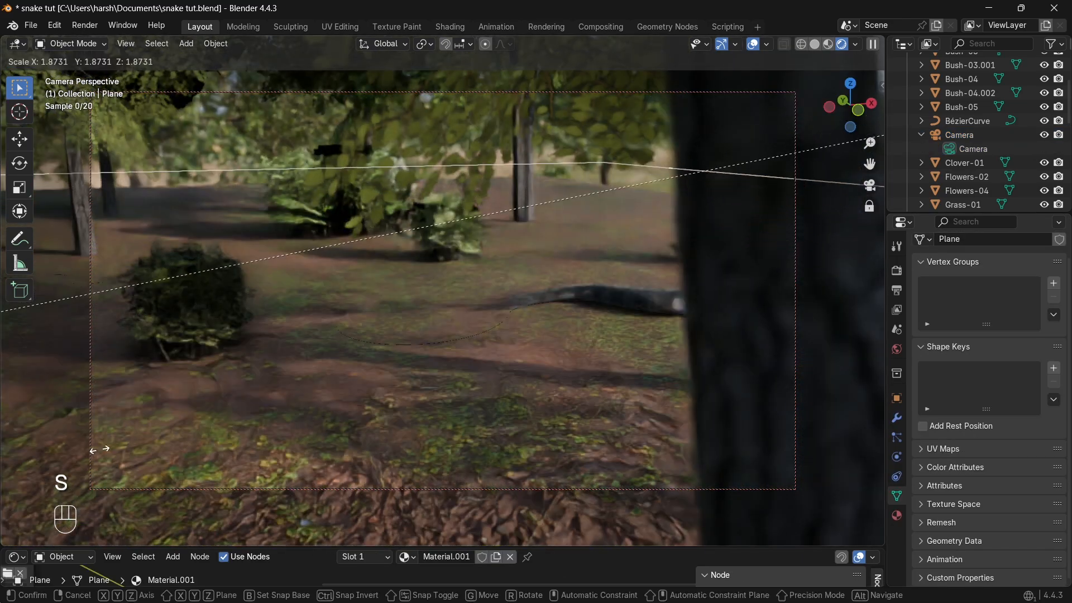
pyautogui.click(188, 429)
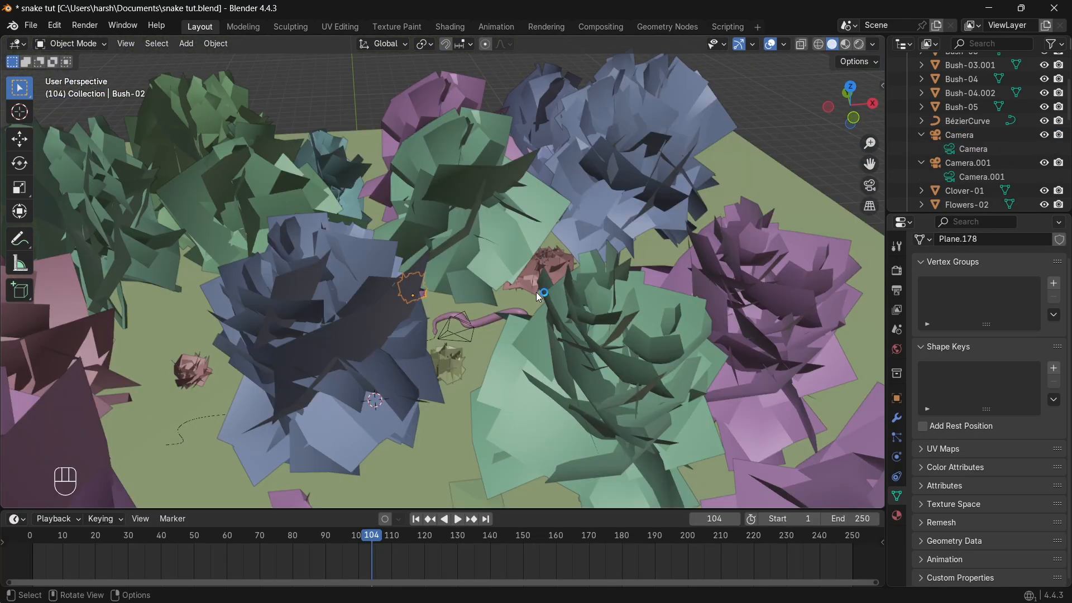
# Set the Cycles render sampling to a maximum of 200 samples
pyautogui.click(899, 274)
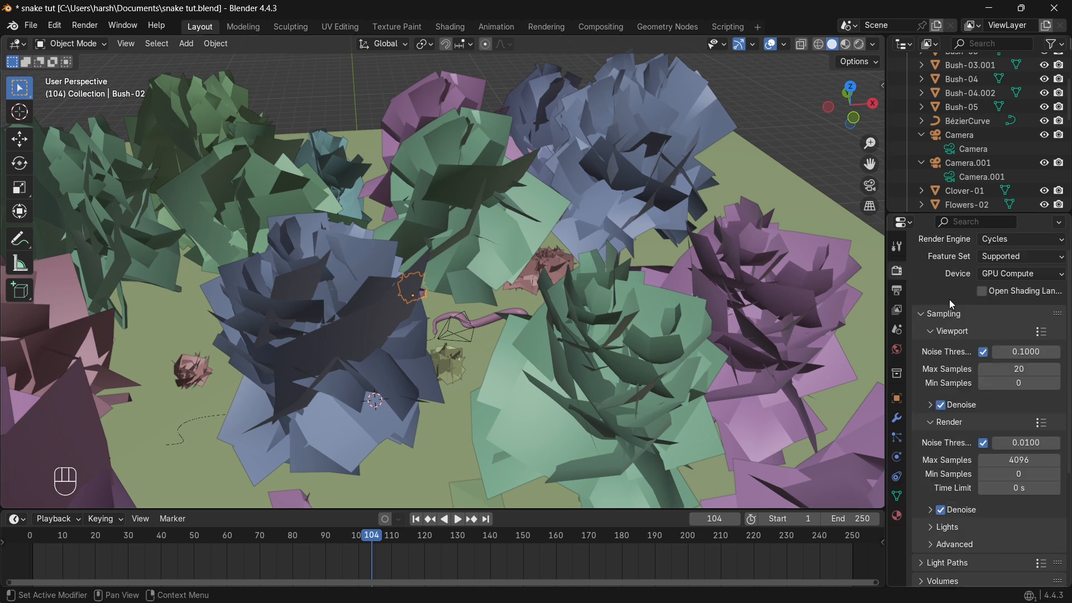
pyautogui.click(1026, 459)
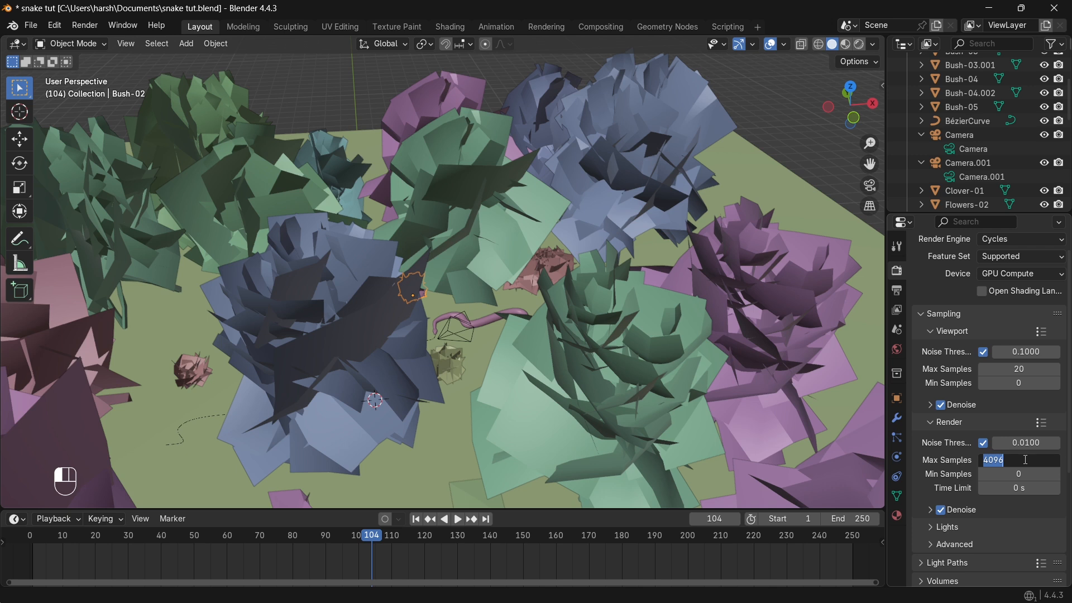
pyautogui.write('200')
pyautogui.press('Return')
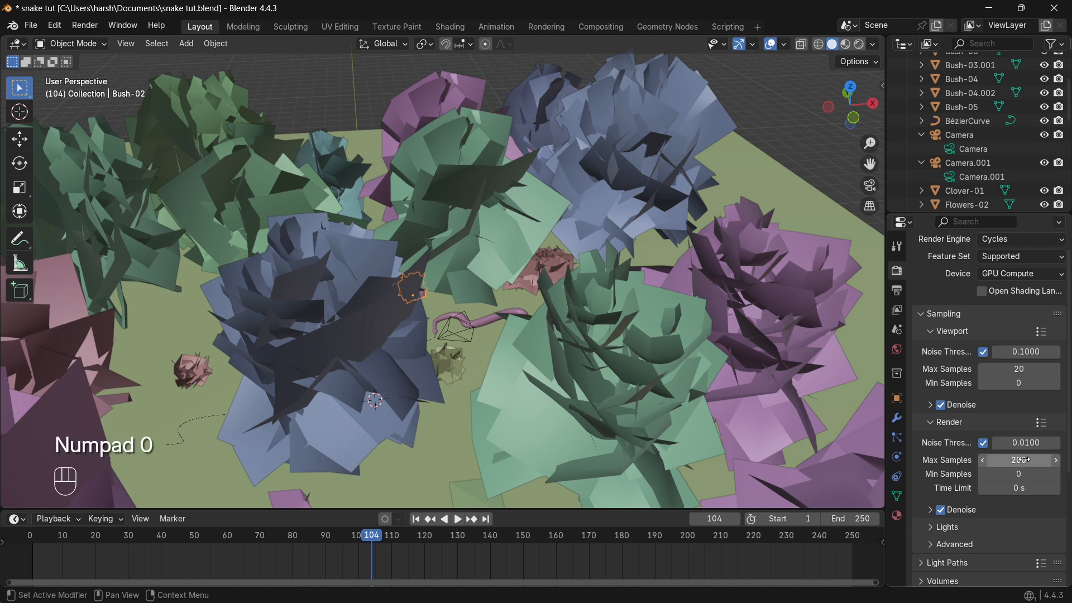
pyautogui.scroll(-2, 971, 469)
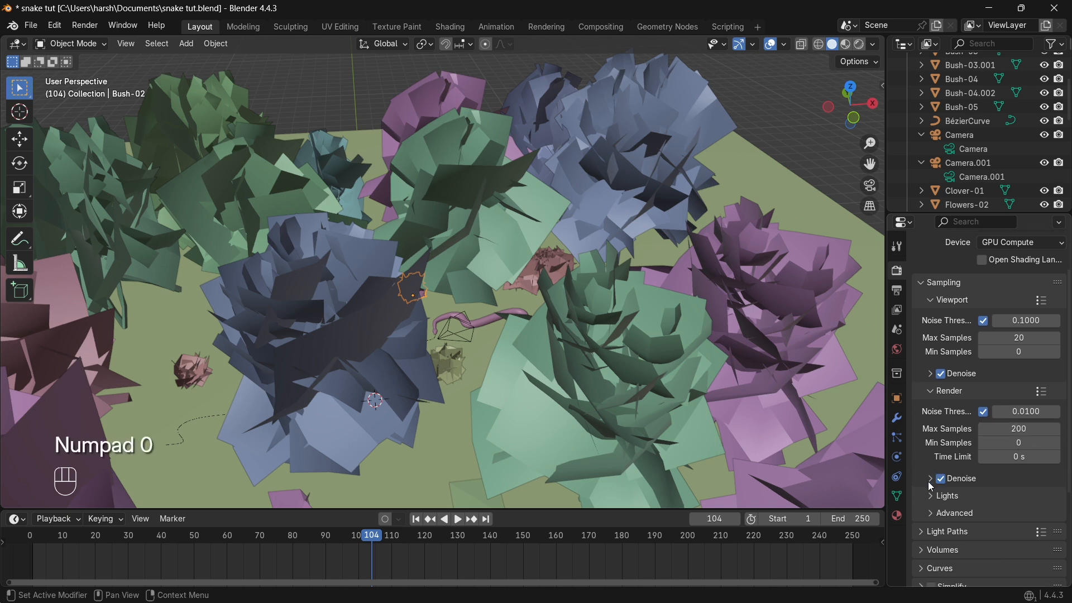
# Set the final render's denoiser to OptiX with albedo and normal passes, and check the light sampling options
pyautogui.click(930, 483)
pyautogui.scroll(-1, 950, 491)
pyautogui.click(1028, 472)
pyautogui.click(986, 494)
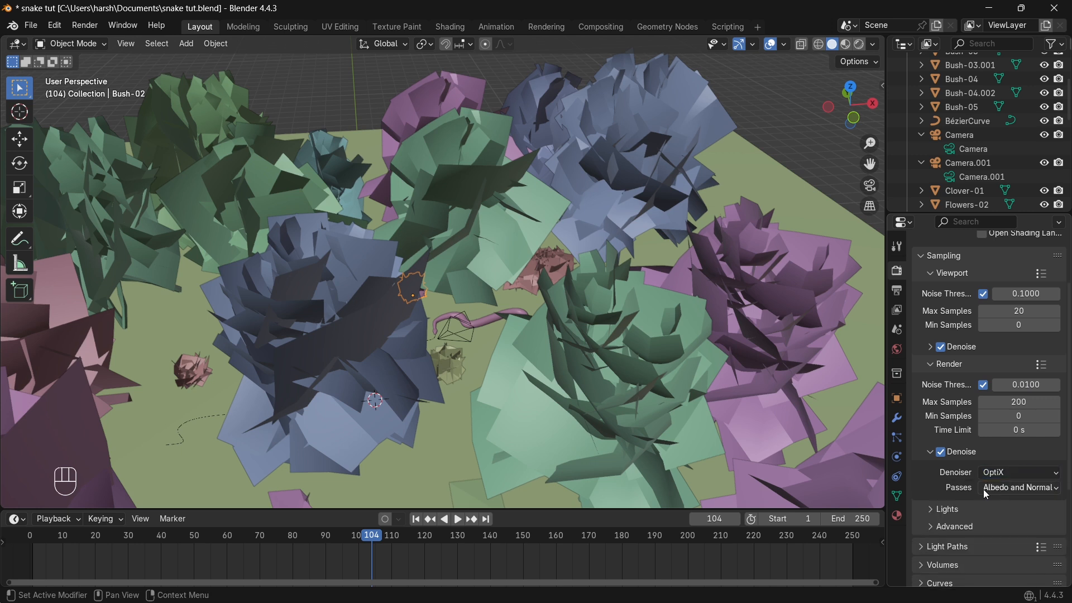
pyautogui.scroll(-2, 987, 494)
pyautogui.click(965, 469)
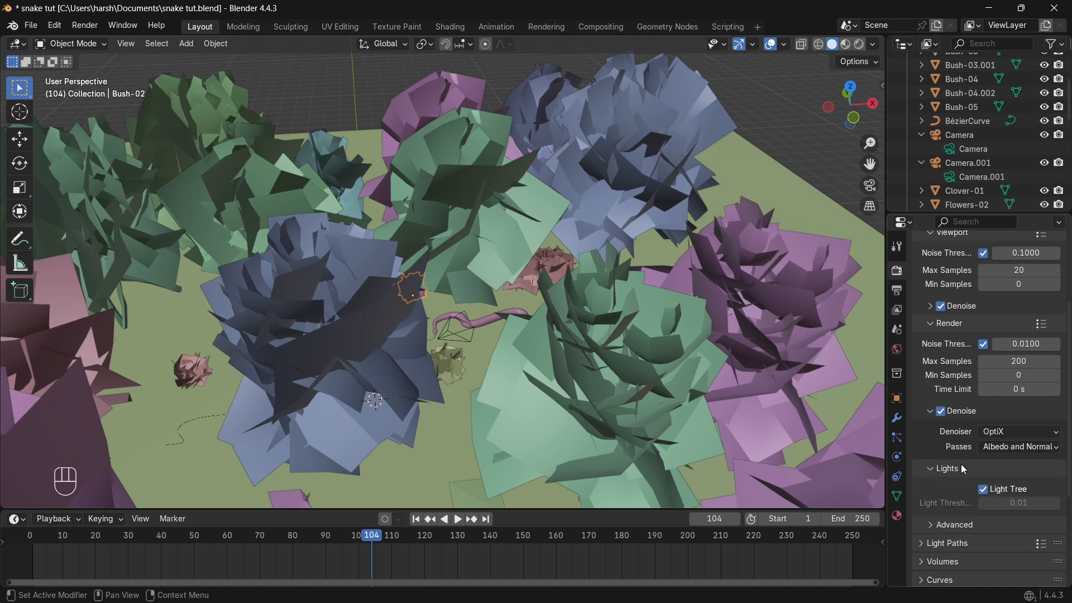
pyautogui.click(944, 471)
pyautogui.scroll(-3, 948, 474)
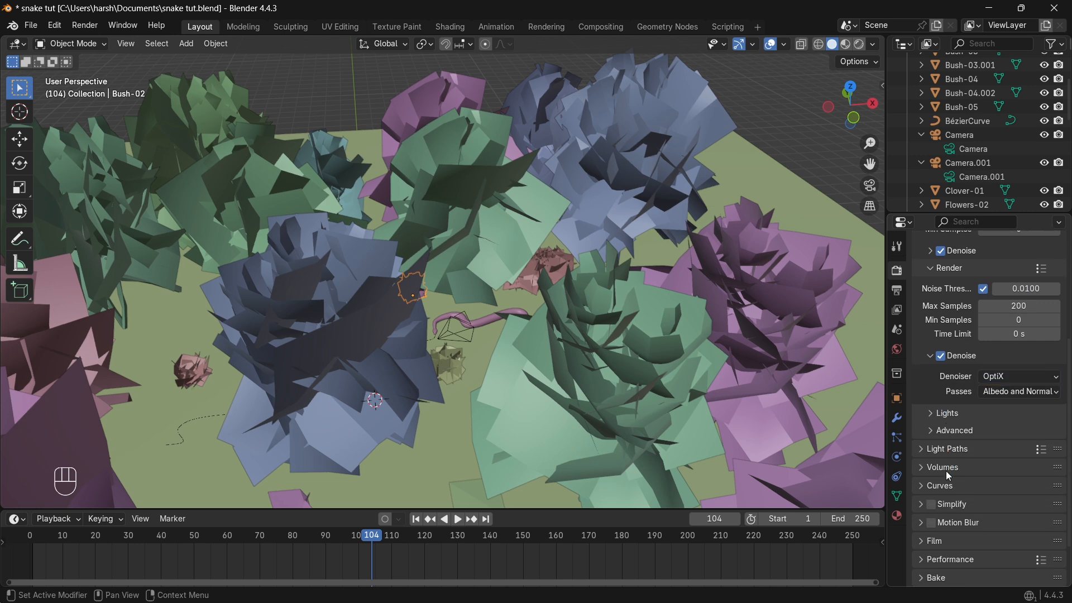
# Enable Simplify for the scene and limit the final render's textures to 8192
pyautogui.click(920, 473)
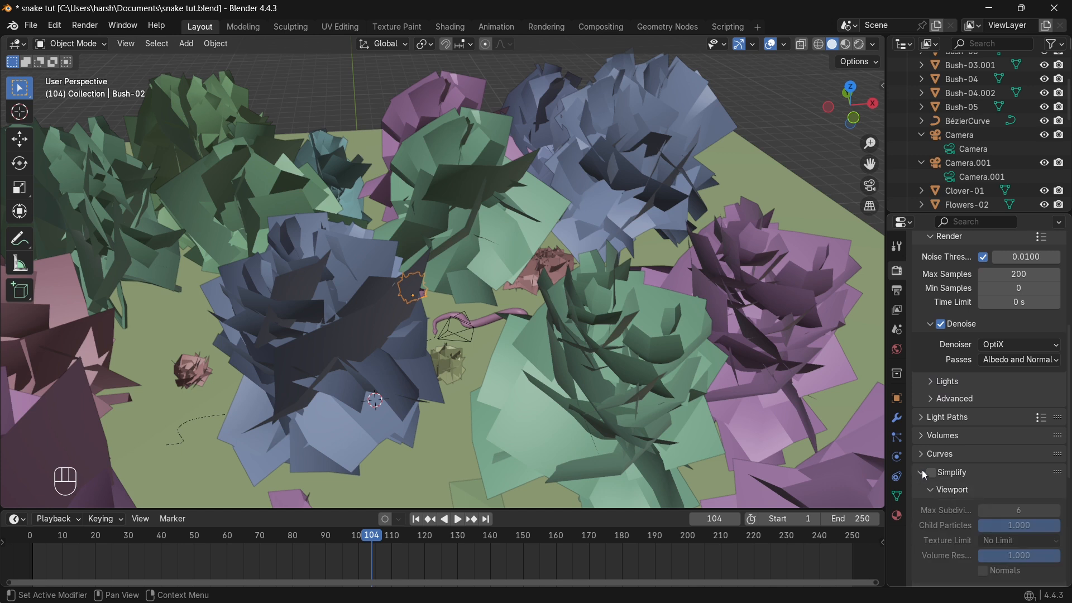
pyautogui.click(937, 474)
pyautogui.scroll(-5, 949, 475)
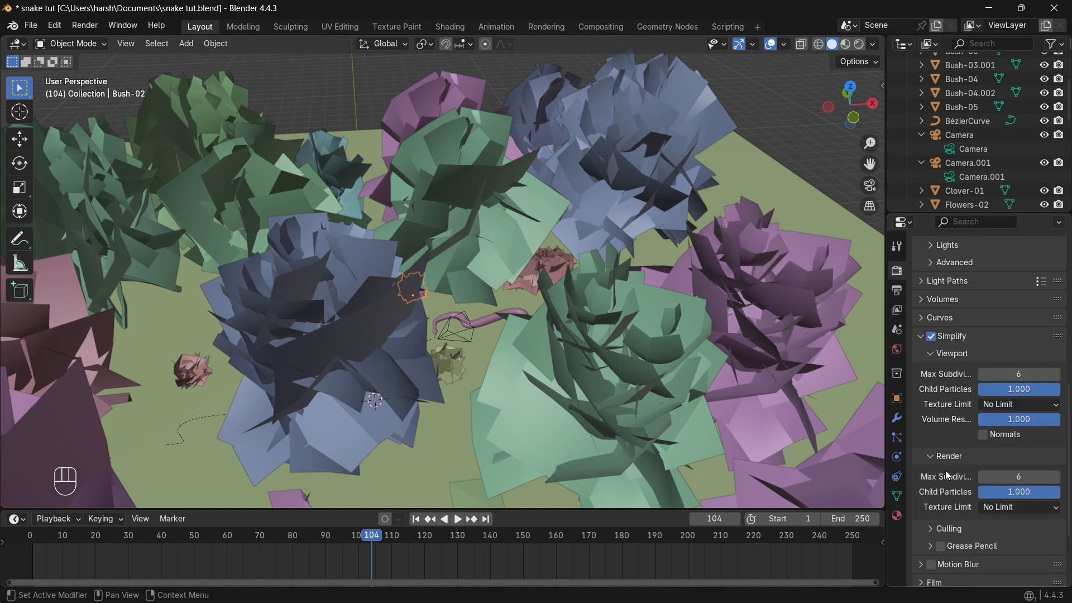
pyautogui.scroll(-2, 947, 475)
pyautogui.click(977, 470)
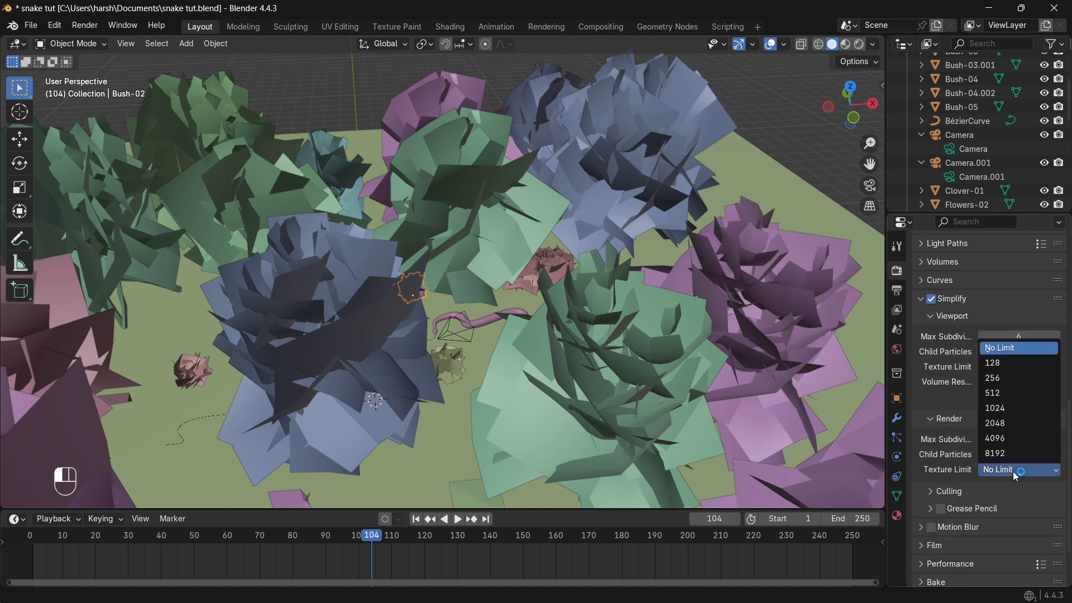
pyautogui.click(979, 460)
pyautogui.click(980, 470)
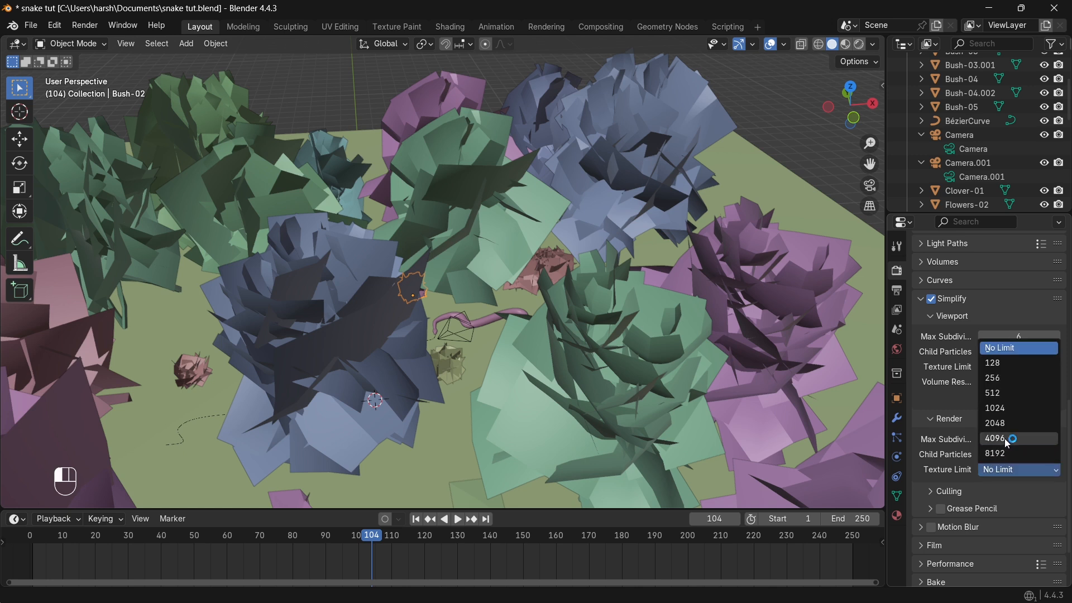
pyautogui.click(1005, 450)
# Examine the render performance settings, including threads, memory tiling and persistent data, and recheck the sampling settings
pyautogui.scroll(-2, 934, 447)
pyautogui.click(931, 500)
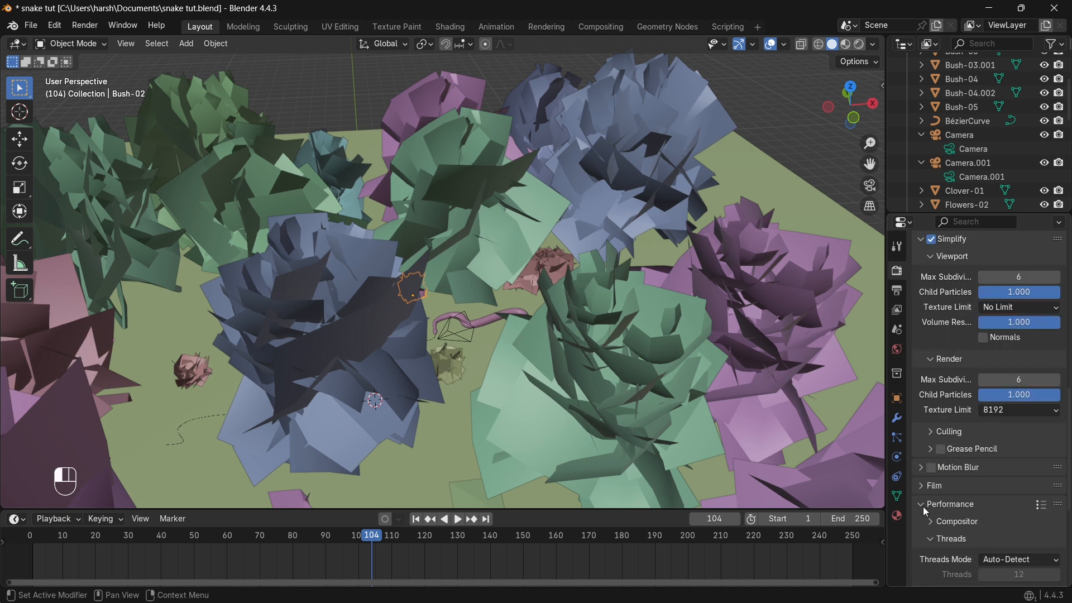
pyautogui.scroll(-6, 944, 509)
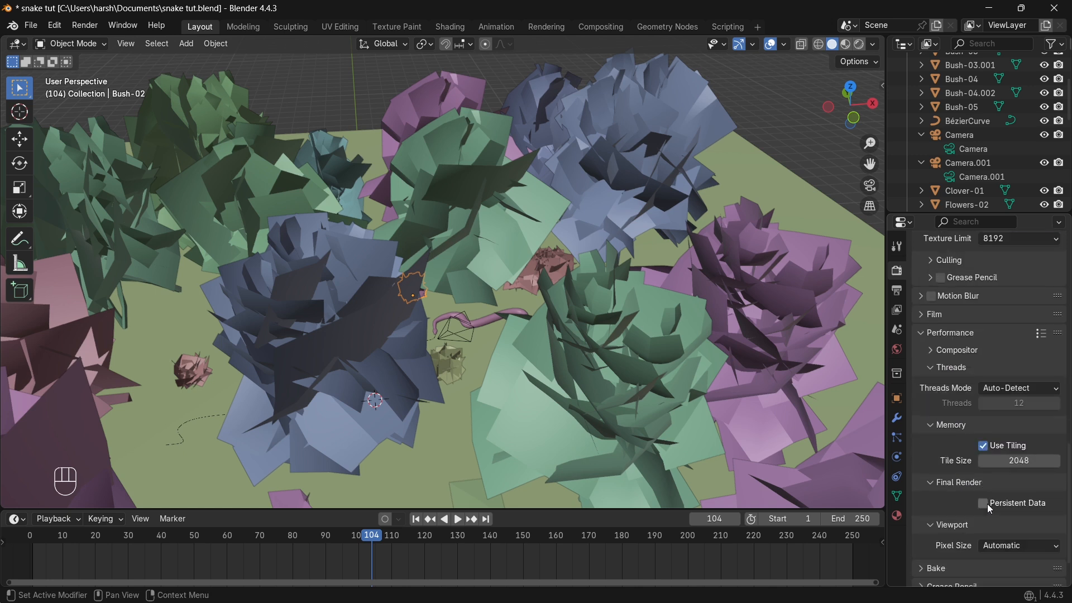
pyautogui.scroll(3, 948, 447)
pyautogui.scroll(12, 932, 415)
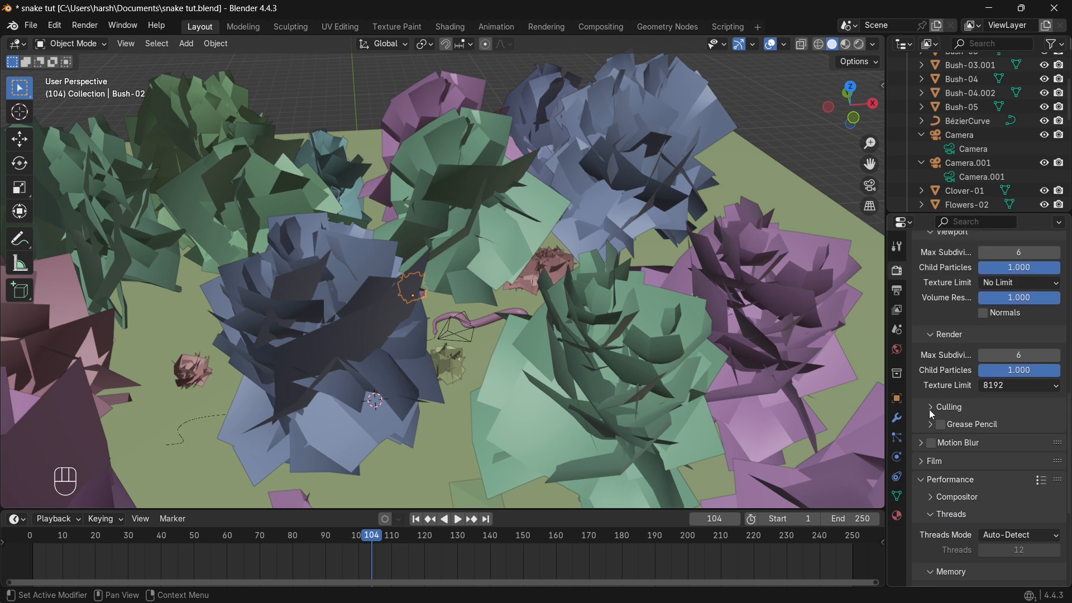
pyautogui.scroll(6, 931, 414)
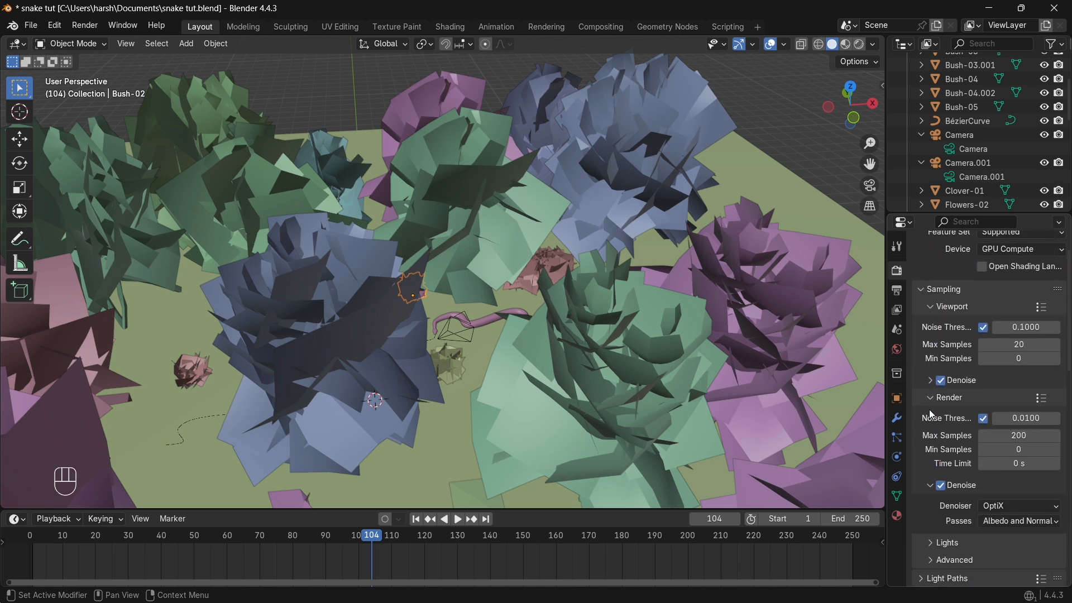
pyautogui.scroll(-2, 930, 413)
pyautogui.click(84, 26)
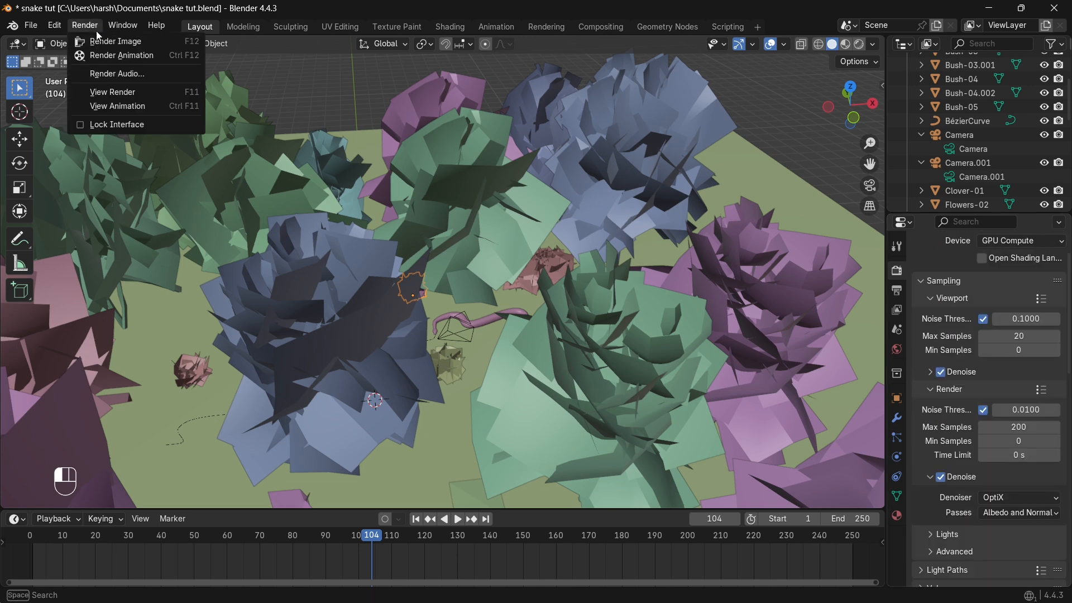
# Set the output frame rate to 30 fps and enable Render Region with Crop to Render Region
pyautogui.click(896, 291)
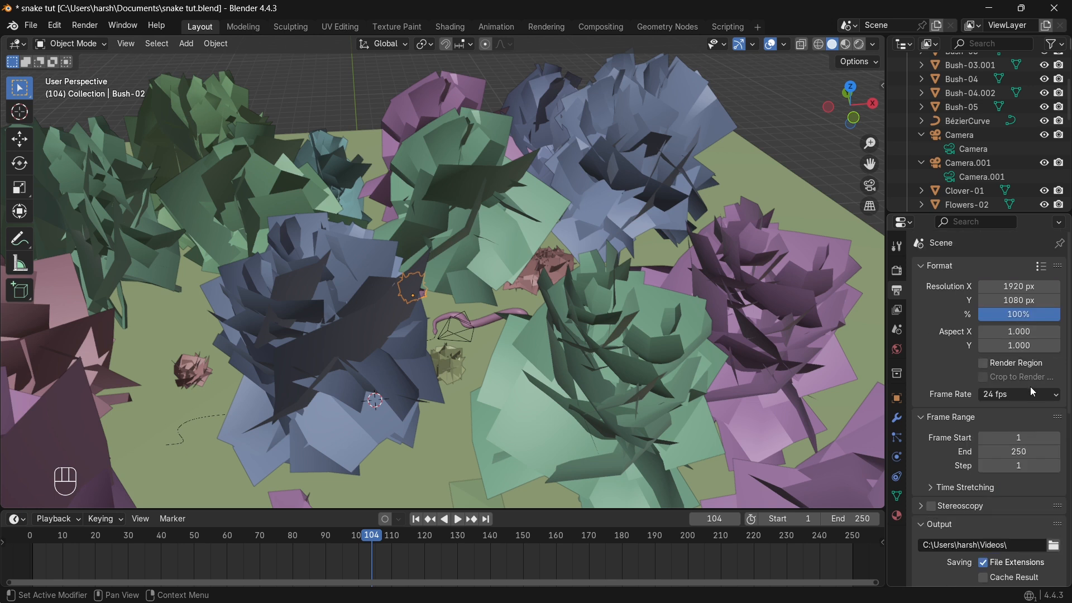
pyautogui.click(1033, 396)
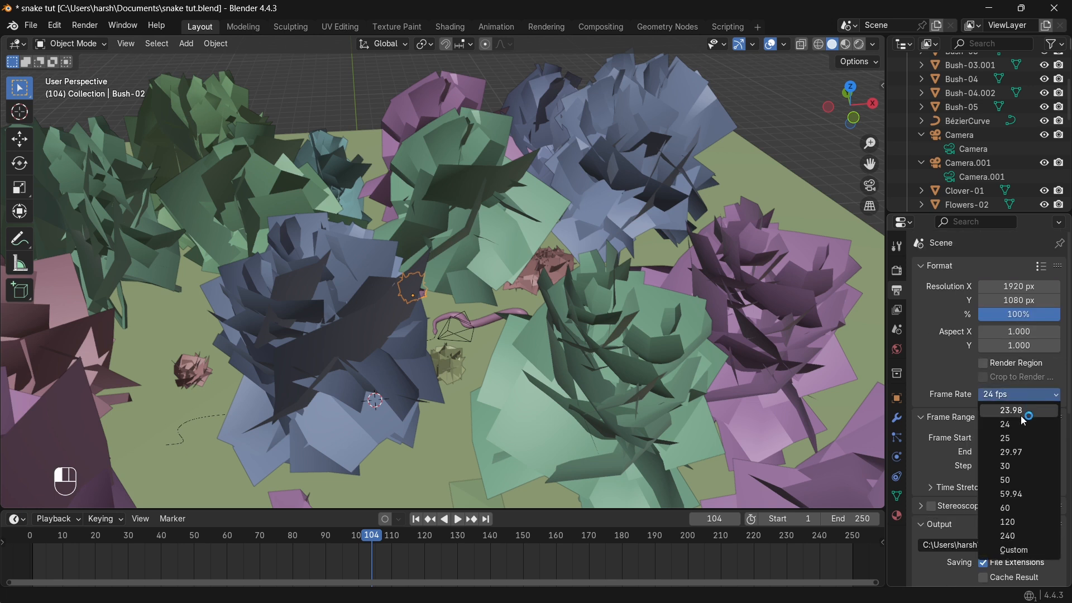
pyautogui.click(1020, 466)
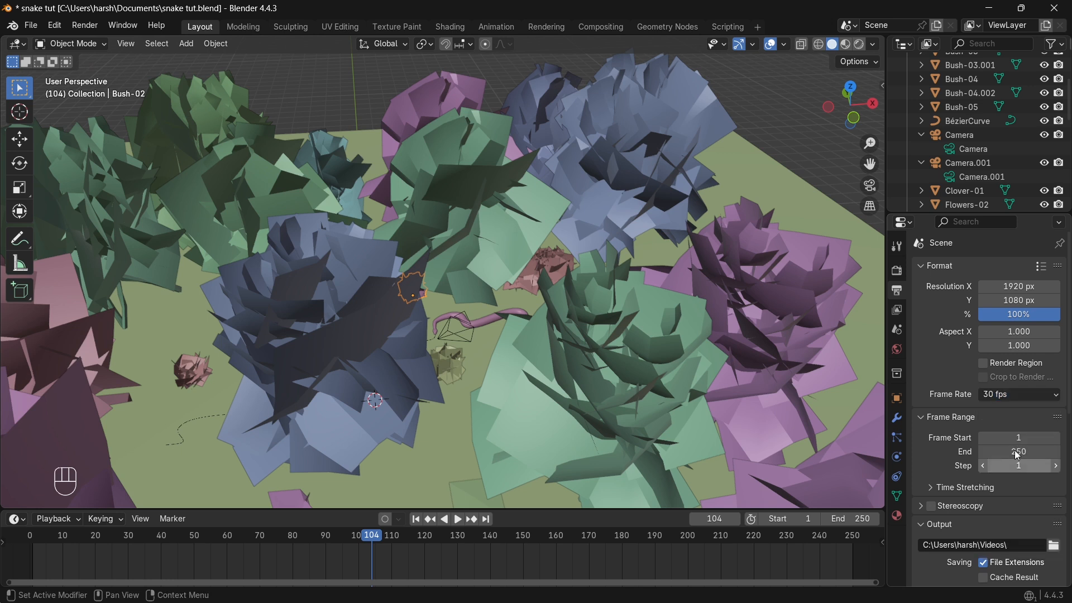
pyautogui.click(987, 366)
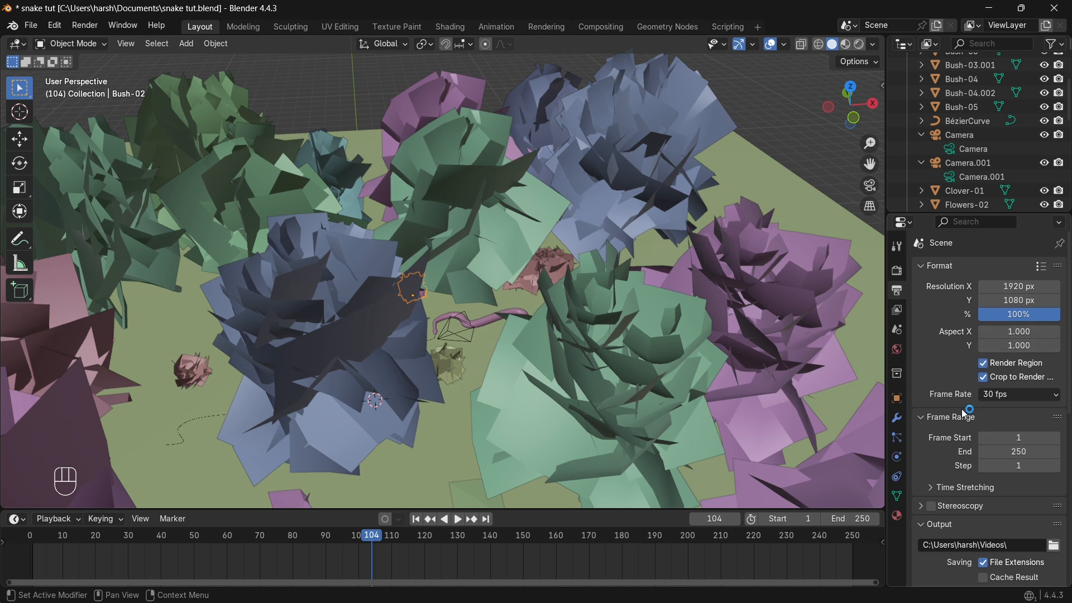
# Set the output file format to PNG and show the output's color management settings
pyautogui.scroll(-1, 971, 416)
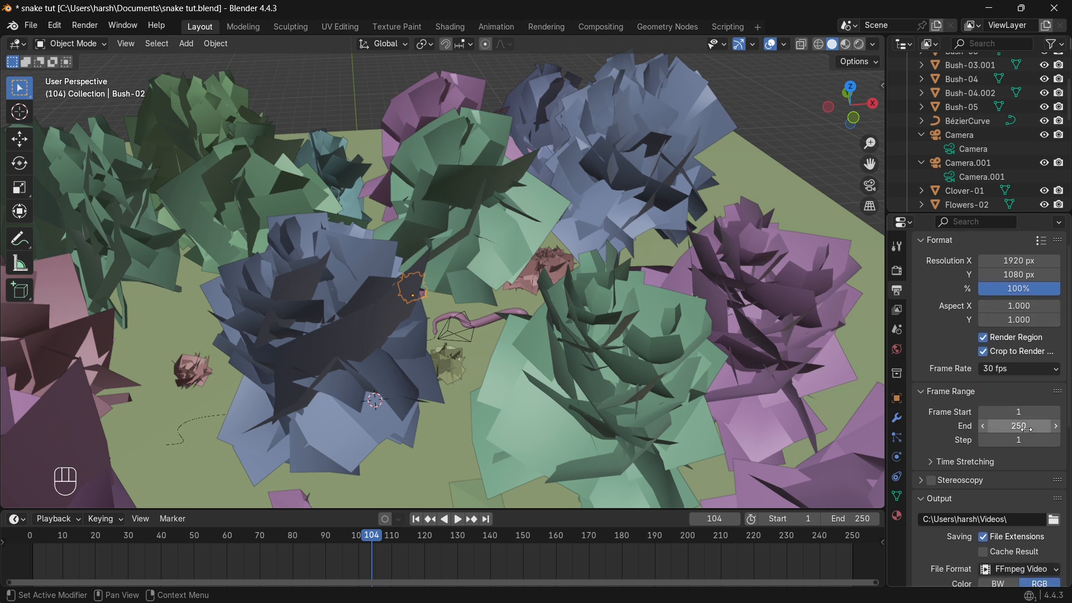
pyautogui.scroll(-1, 980, 453)
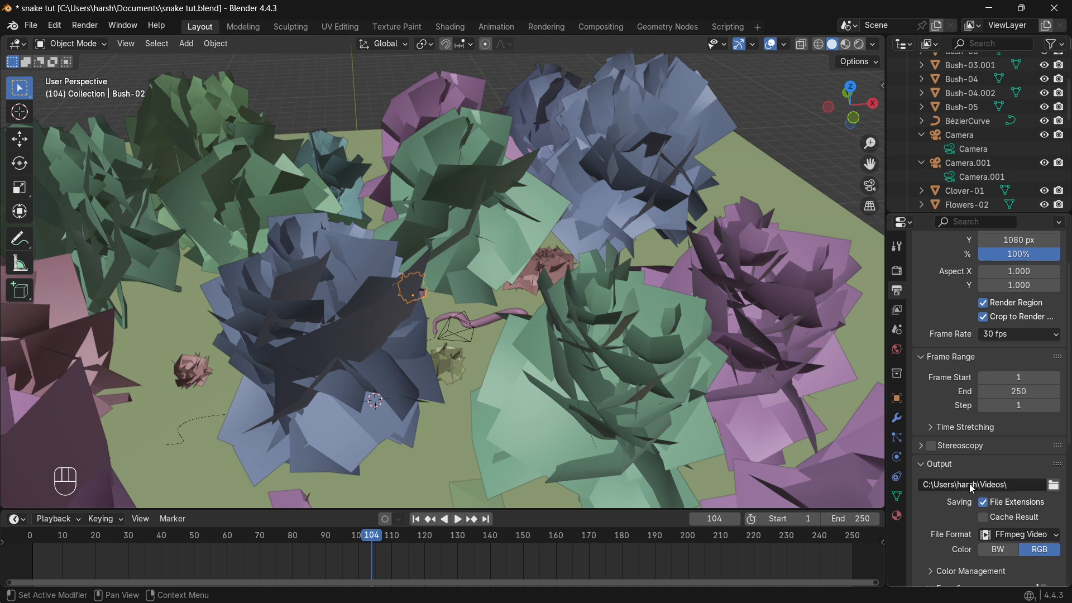
pyautogui.scroll(-2, 972, 488)
pyautogui.click(1026, 480)
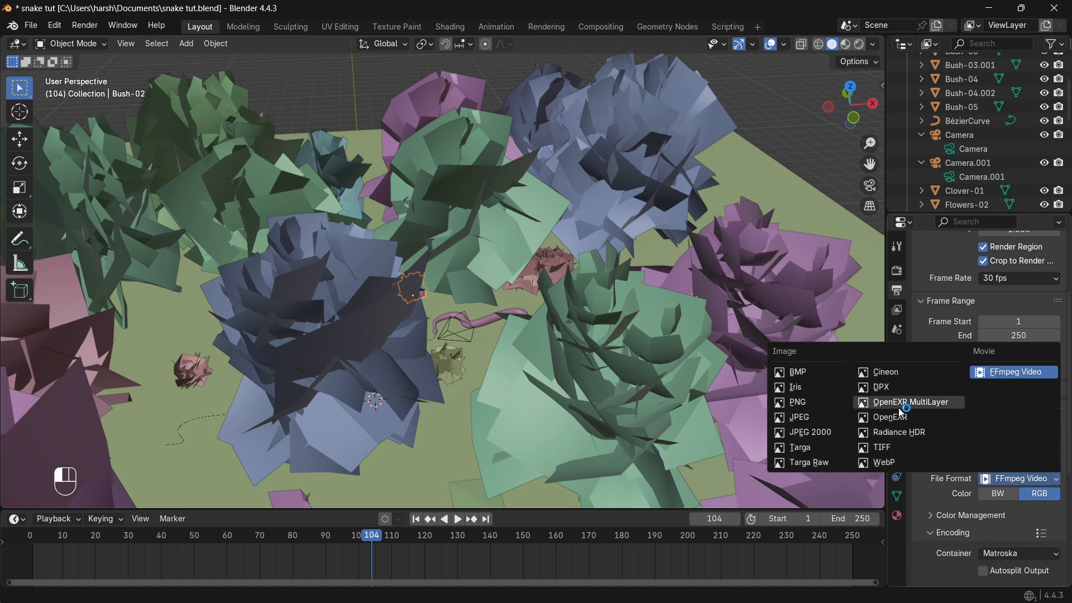
pyautogui.click(819, 403)
pyautogui.scroll(-2, 982, 469)
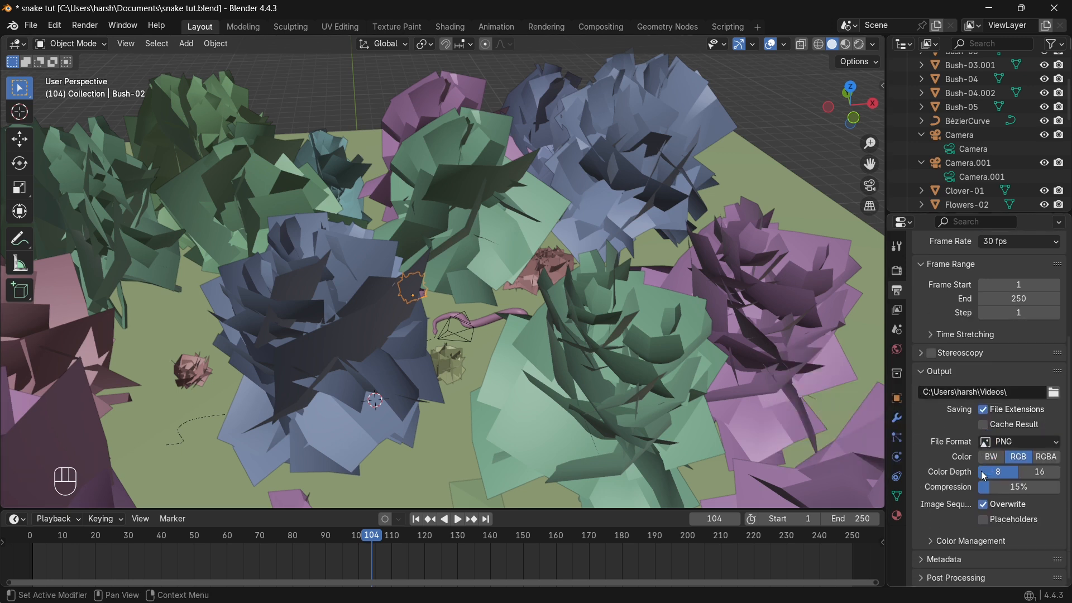
pyautogui.click(964, 542)
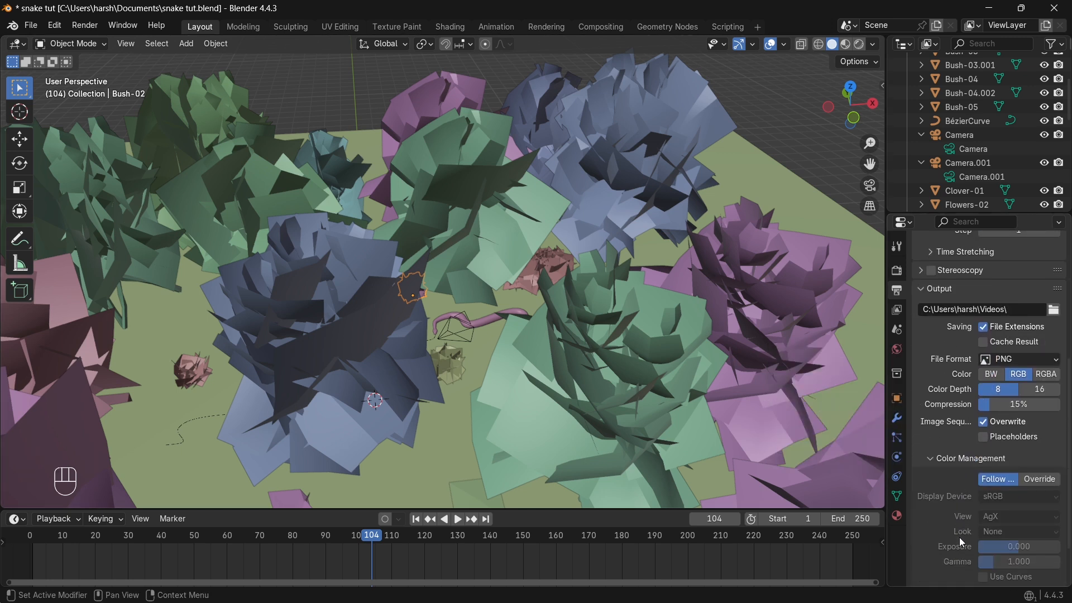
# Start rendering the scene as an animation
pyautogui.click(85, 25)
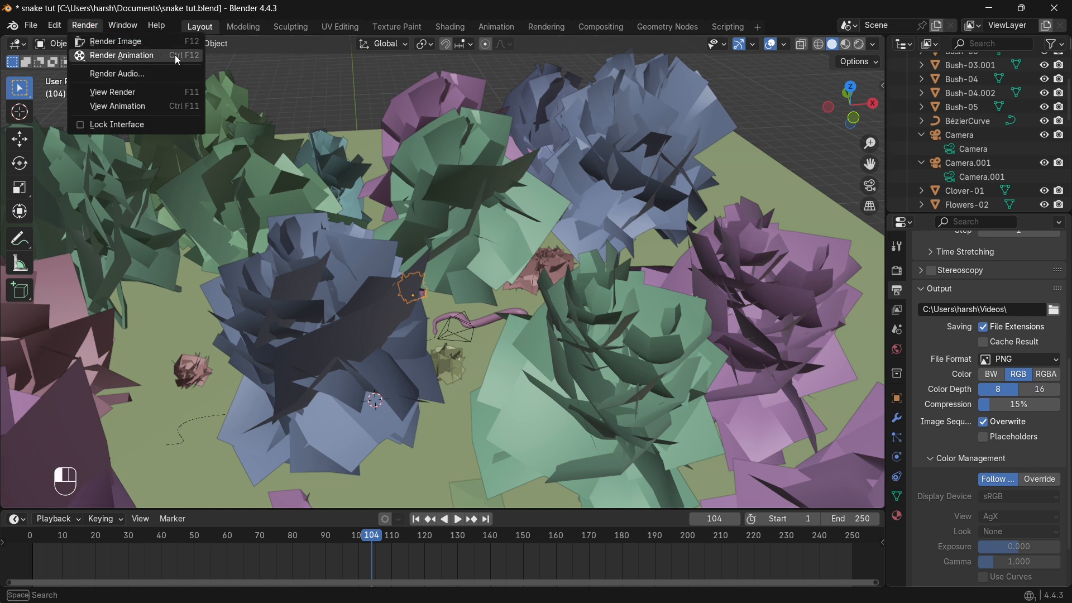